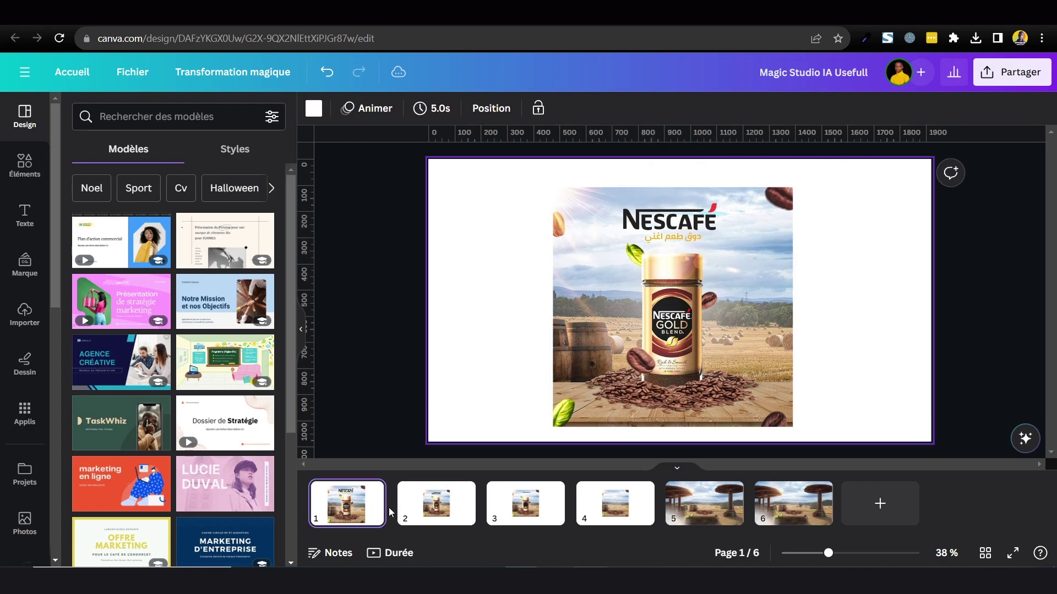
Review the pages of the Magic Studio IA Usefull design, from the original Nescafé image through the AI-edited versions
click(435, 504)
click(509, 515)
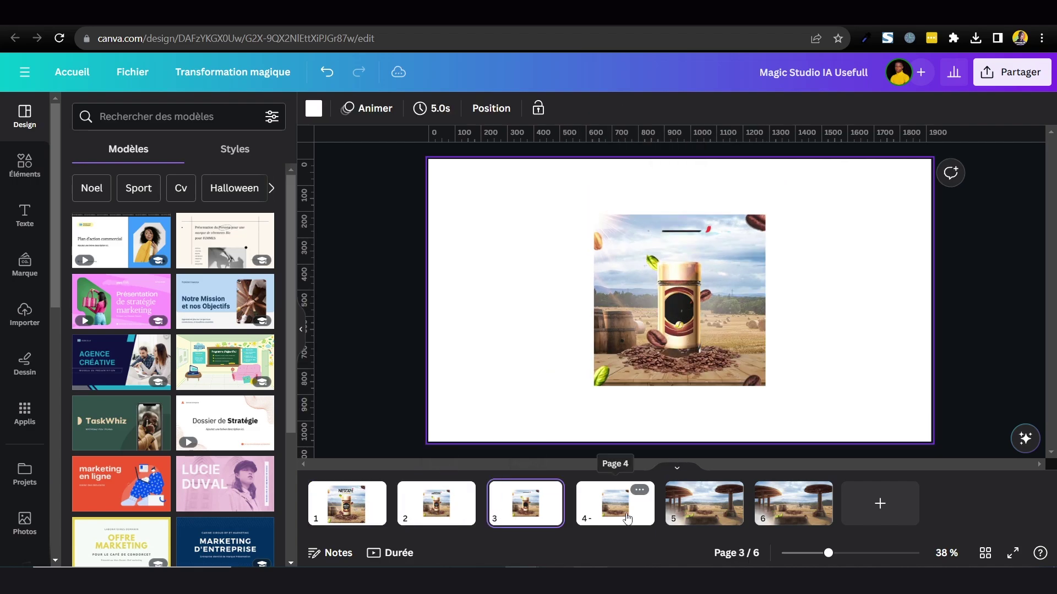
click(615, 509)
click(701, 511)
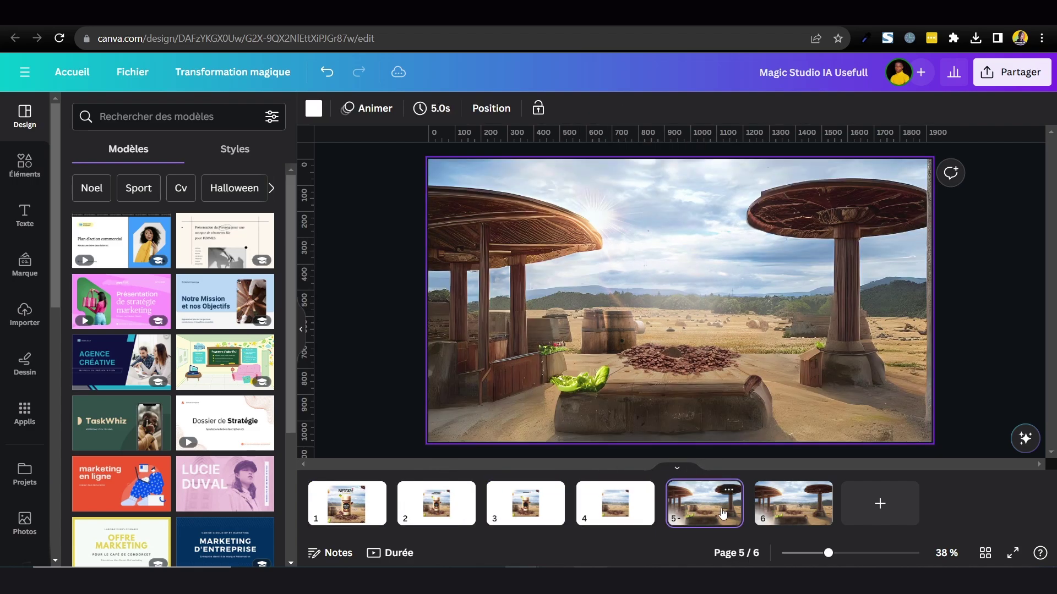
click(780, 512)
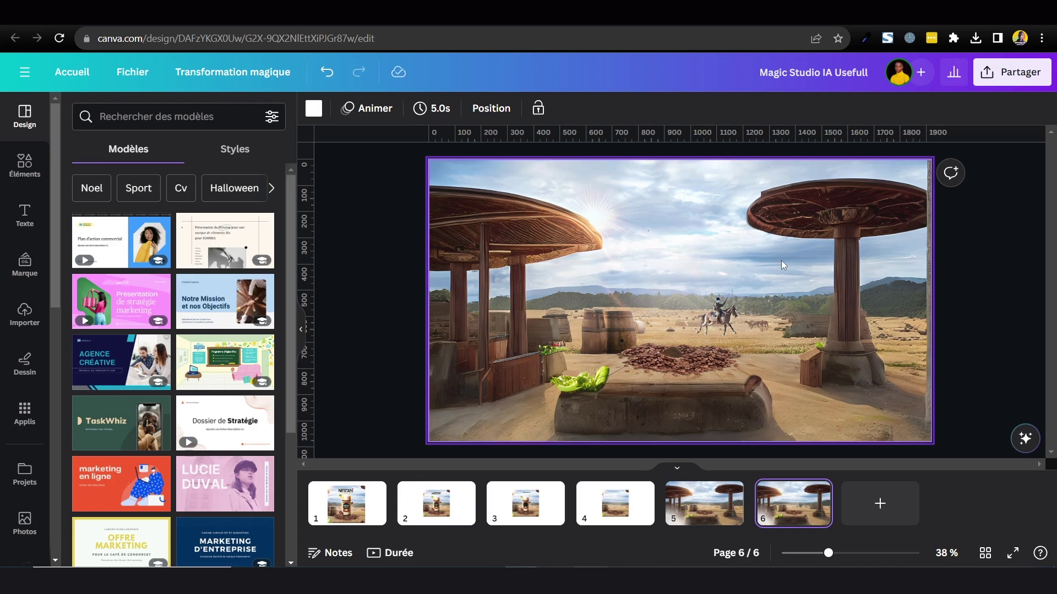
click(351, 512)
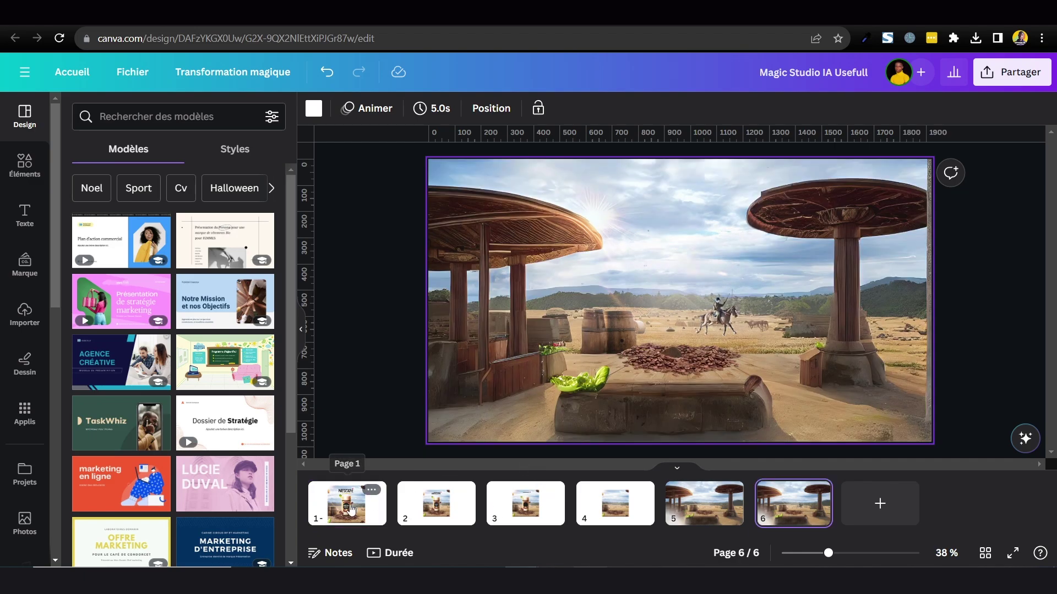
click(348, 509)
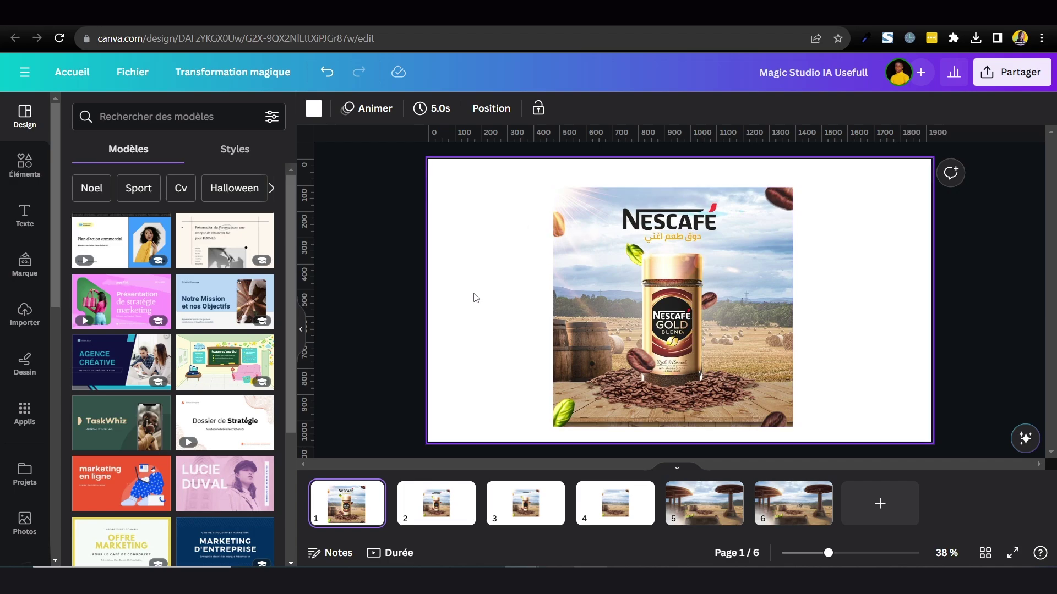
click(444, 509)
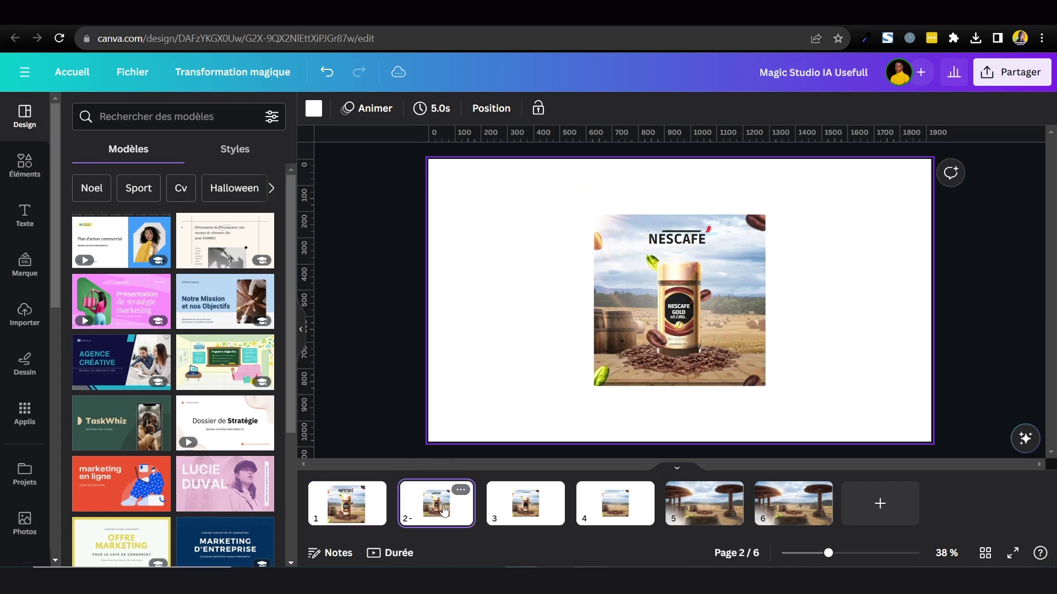
click(520, 509)
click(619, 507)
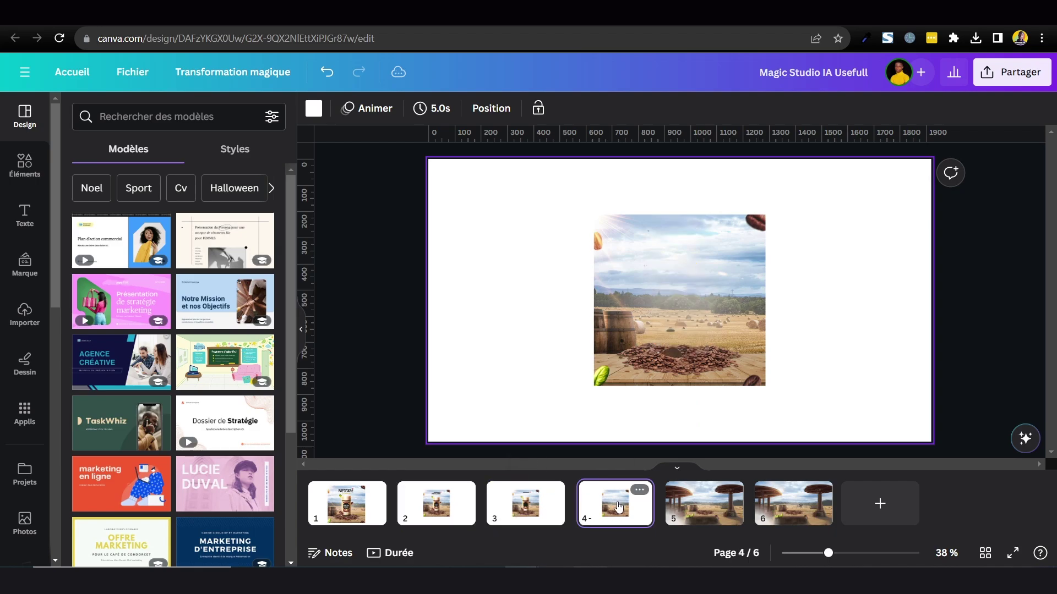
click(700, 510)
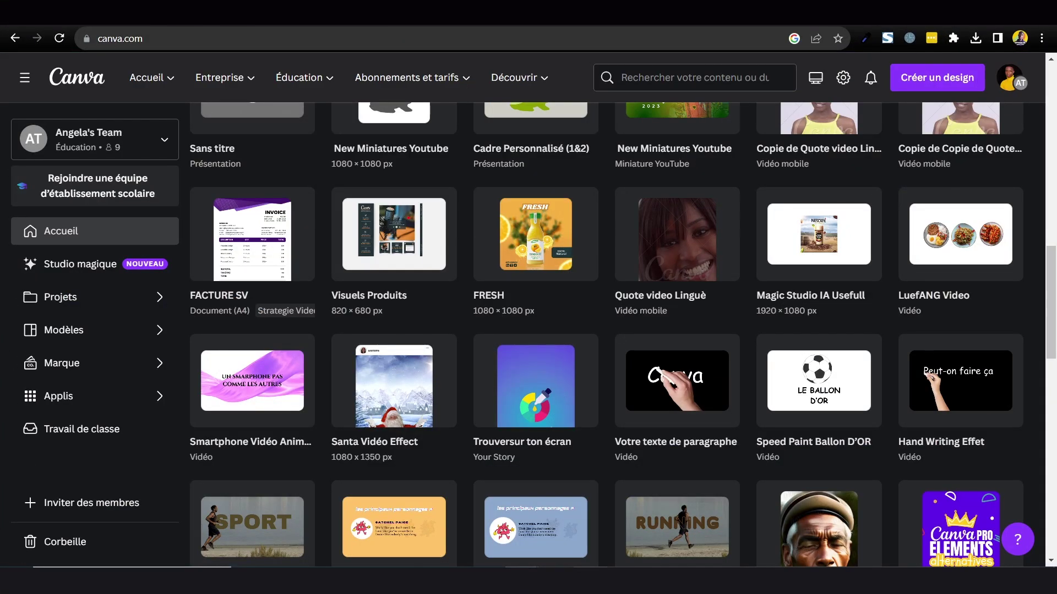
Create a new blank design from the Canva home page using the recent 1920 × 1080 px dimensions
scroll(837, 323, up, 10)
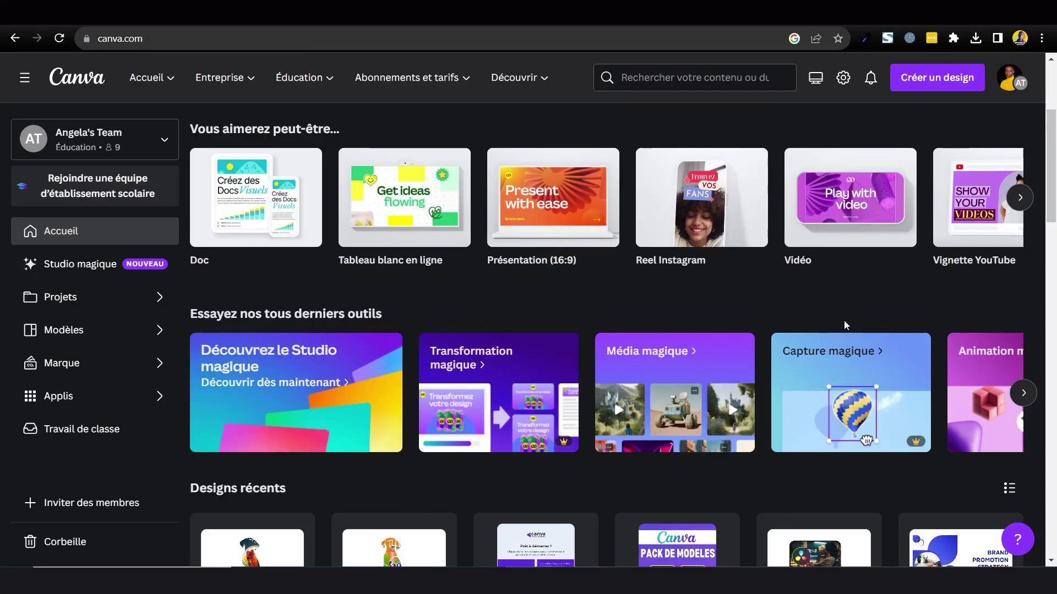
scroll(844, 322, up, 3)
scroll(844, 319, down, 2)
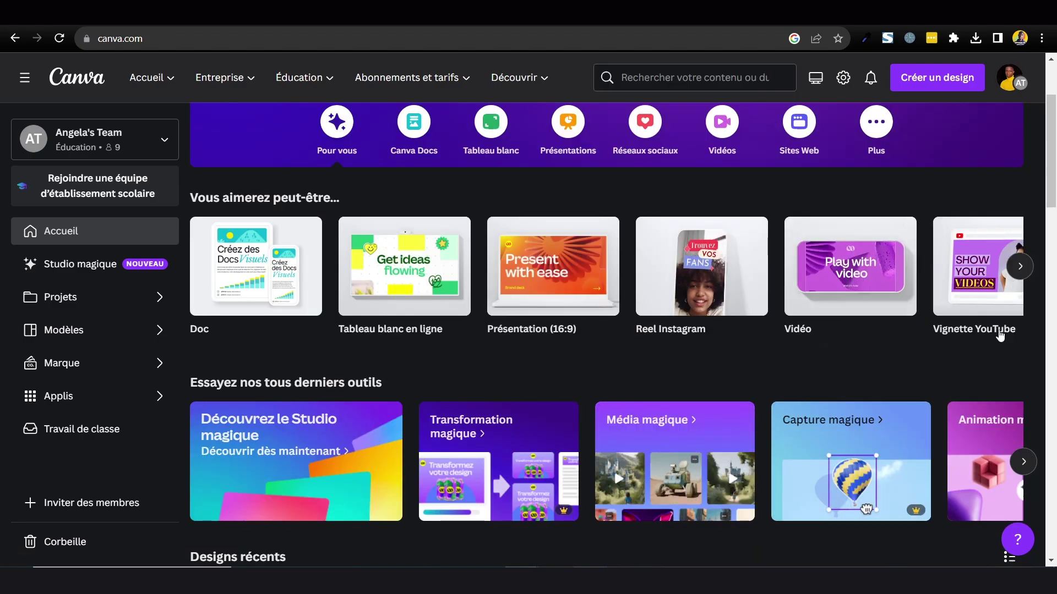
scroll(1034, 367, up, 2)
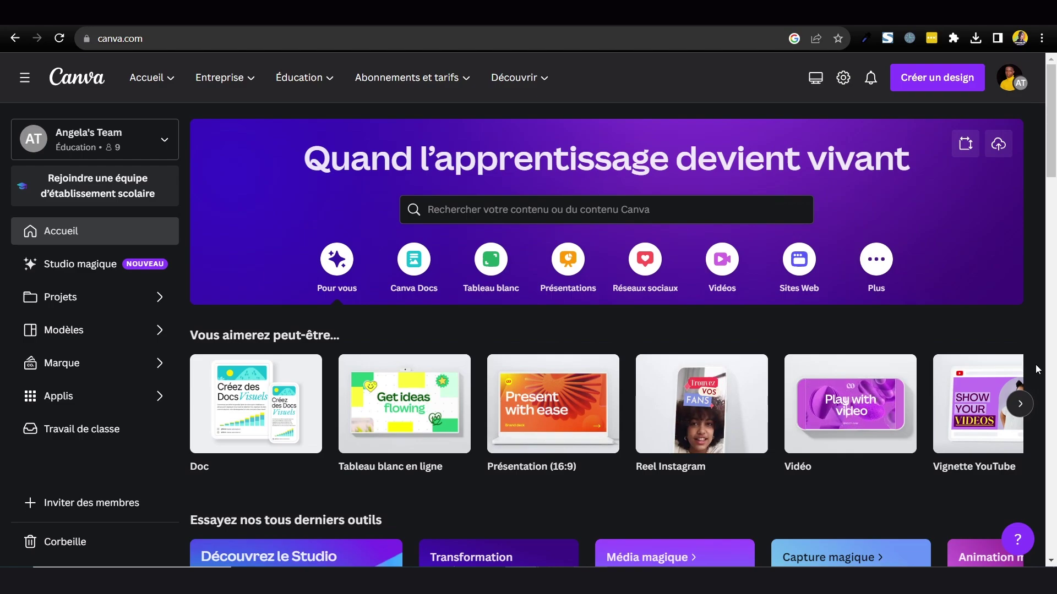
scroll(844, 359, down, 5)
scroll(625, 305, up, 5)
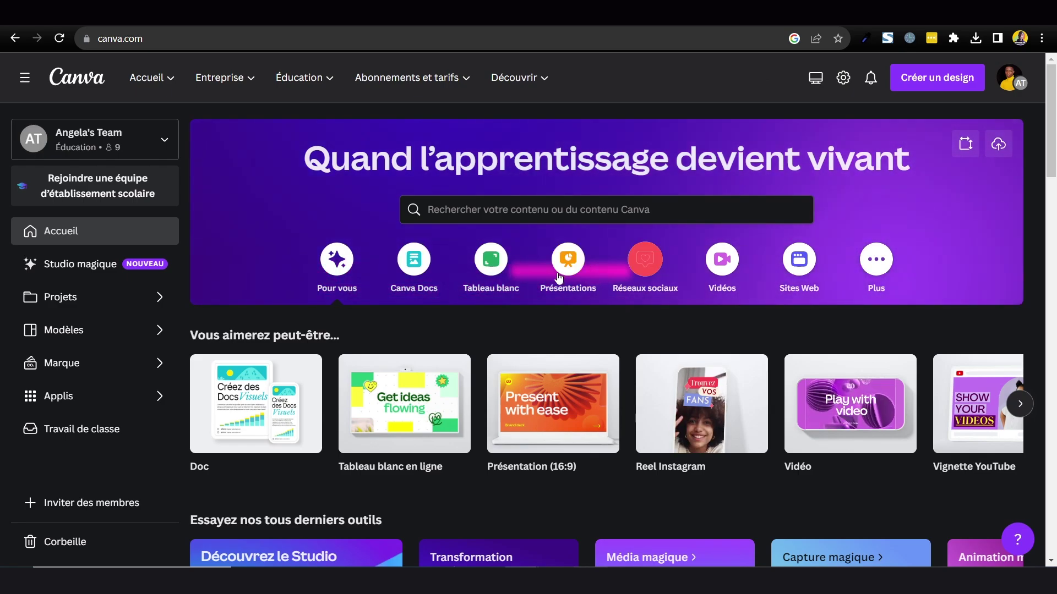
click(965, 145)
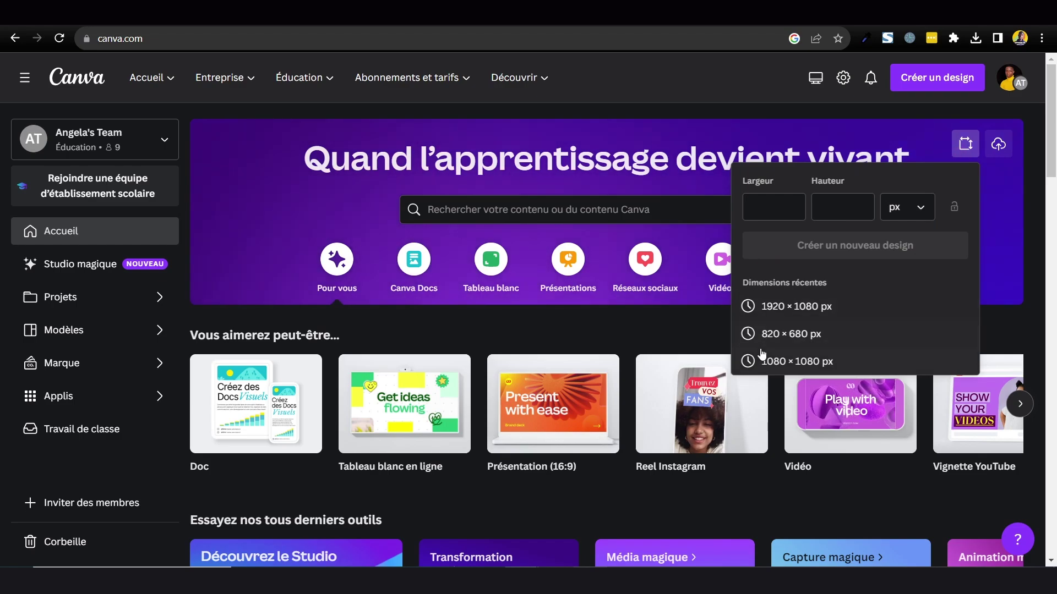
click(807, 309)
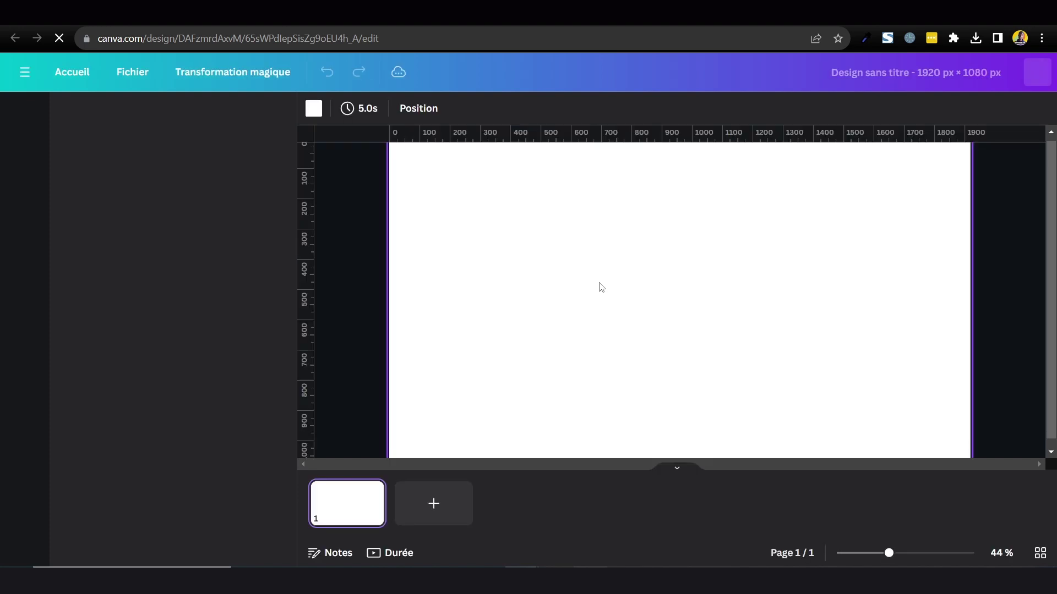
Place the uploaded Nescafé Gold Blend image on the blank page
drag(870, 556, 825, 556)
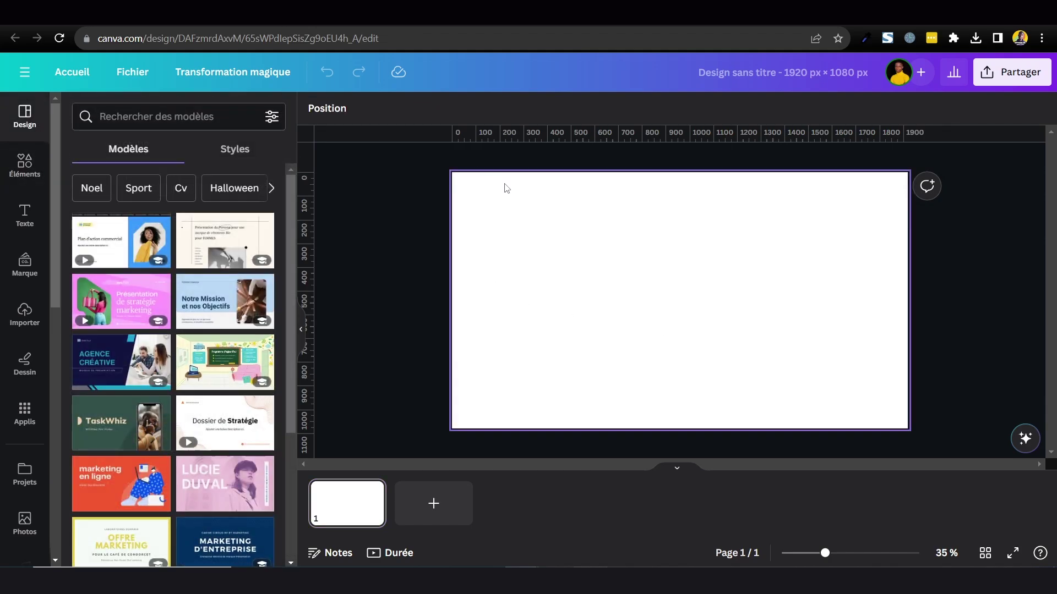
click(25, 314)
click(140, 311)
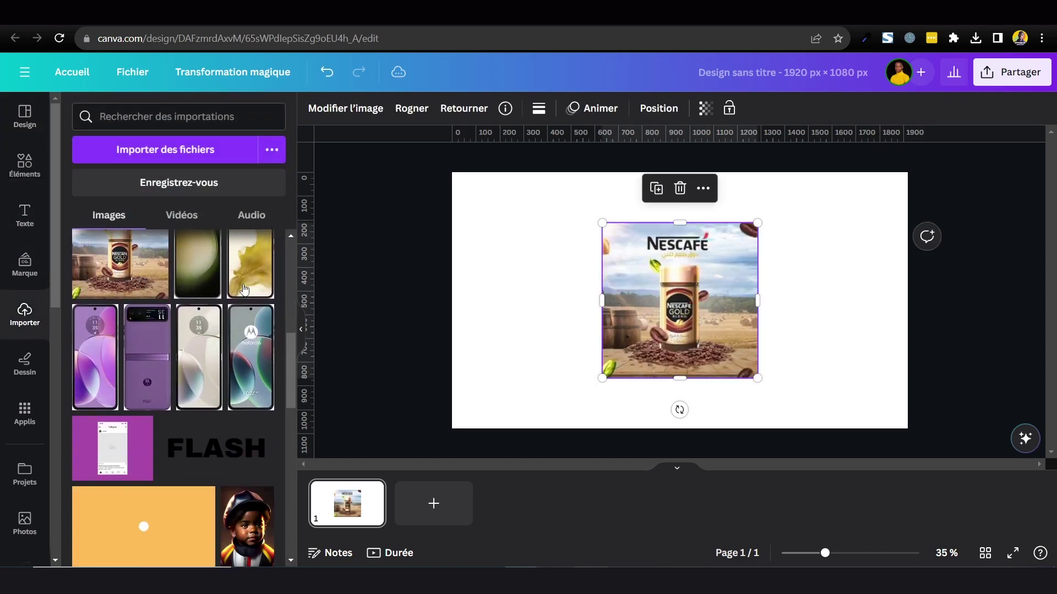
click(92, 216)
click(25, 116)
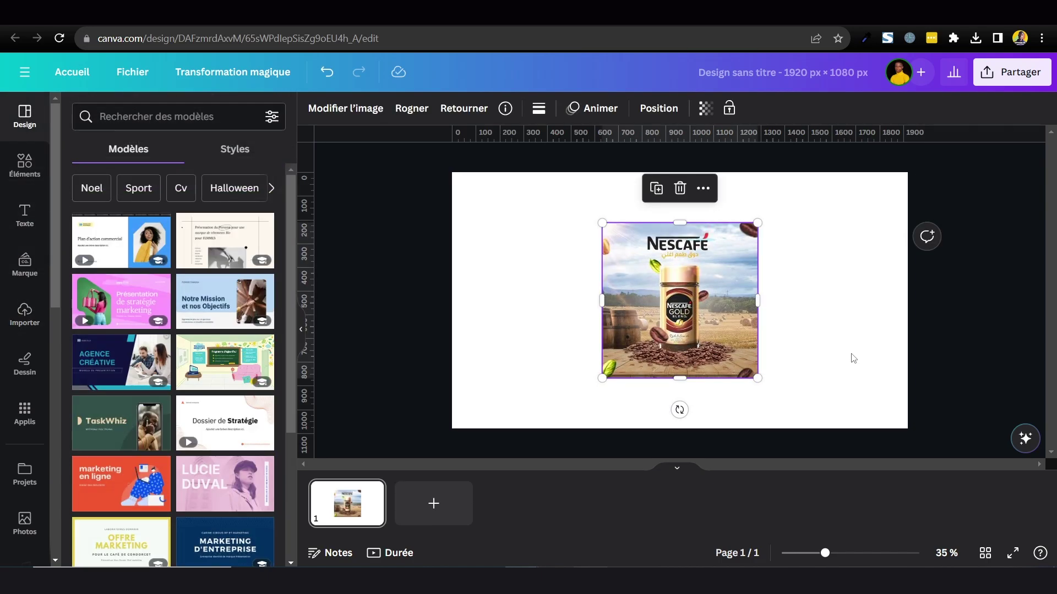
Enlarge the Nescafé image to nearly the full page height and reposition it near the middle of the page
drag(758, 379, 789, 410)
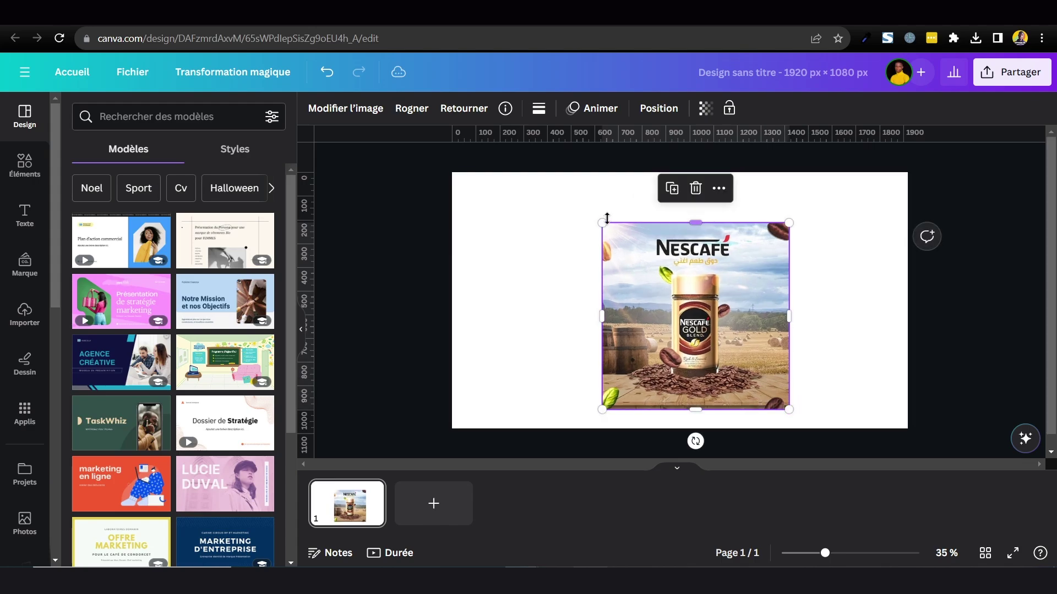
drag(602, 222, 565, 185)
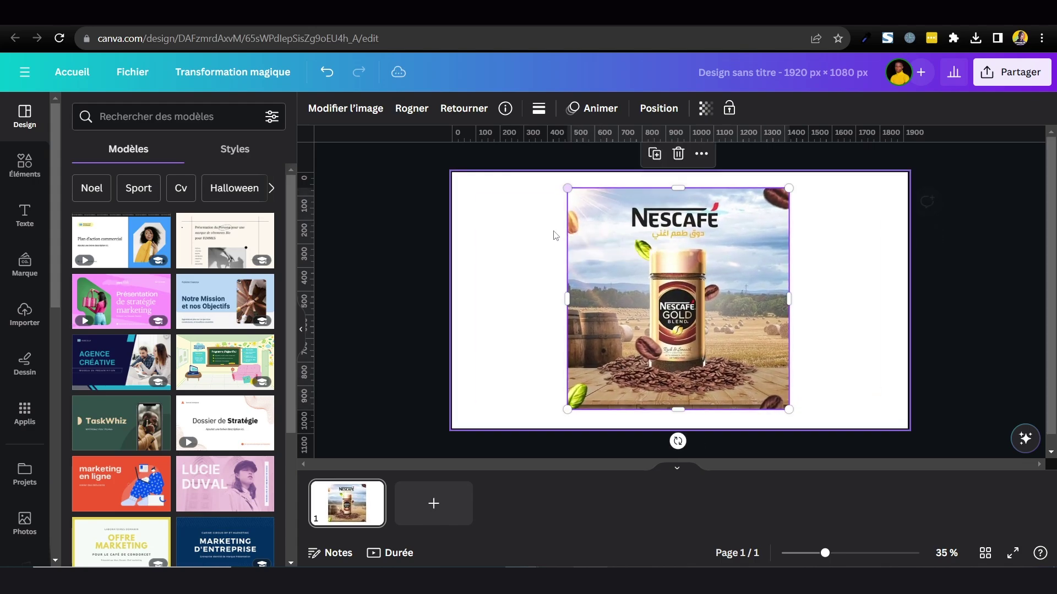
mouse_move(672, 267)
mouse_down()
mouse_move(683, 282)
mouse_move(672, 272)
mouse_move(707, 272)
mouse_move(665, 271)
mouse_up()
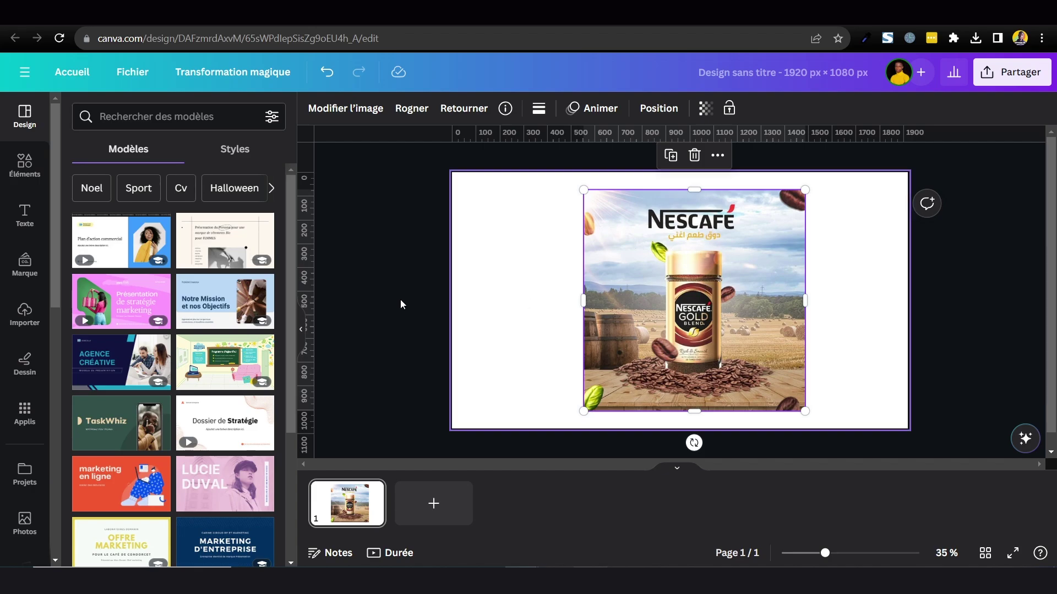
click(875, 286)
Convert the text in the Nescafé image into editable text with the Capture de texte tool
click(717, 281)
click(791, 283)
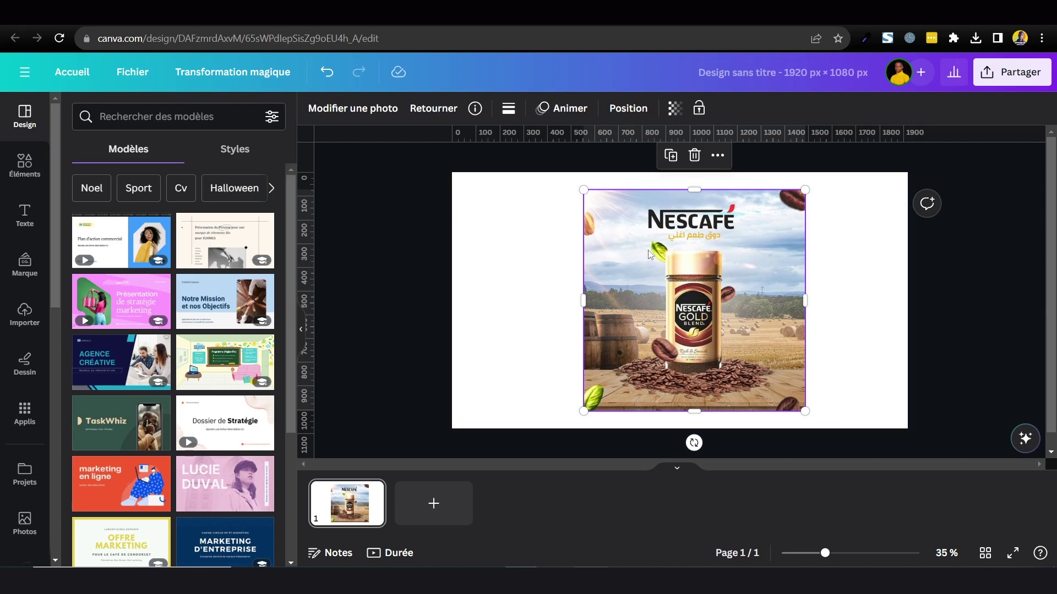
click(349, 110)
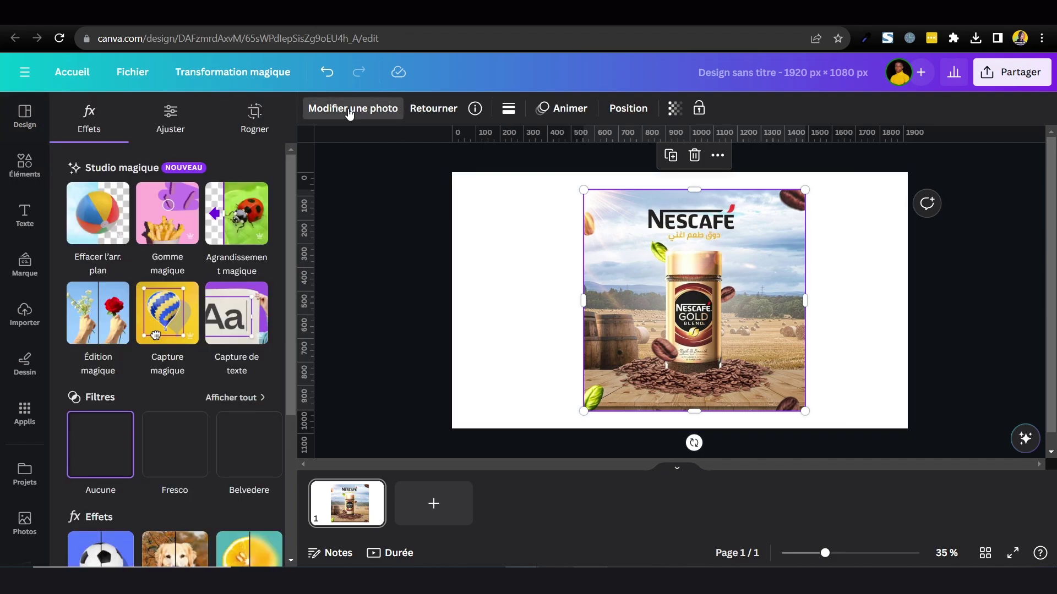
scroll(185, 220, down, 1)
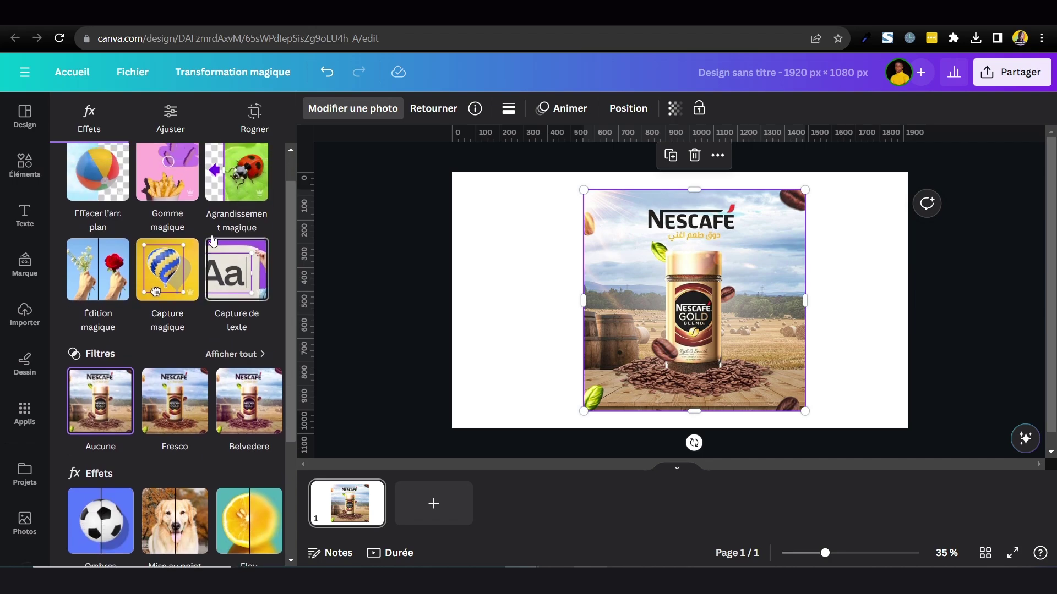
scroll(186, 193, up, 1)
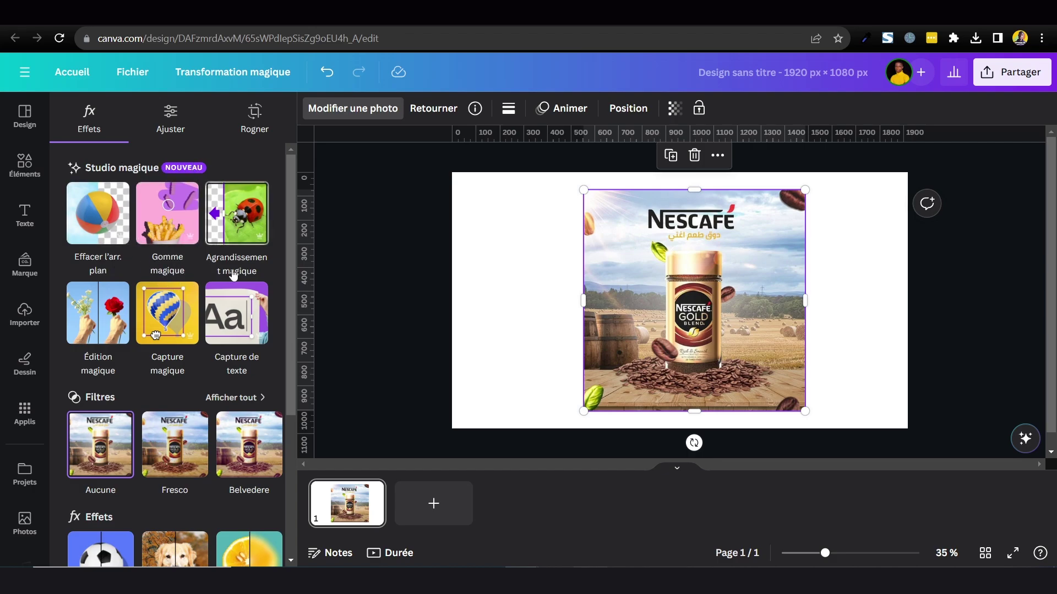
scroll(231, 307, down, 2)
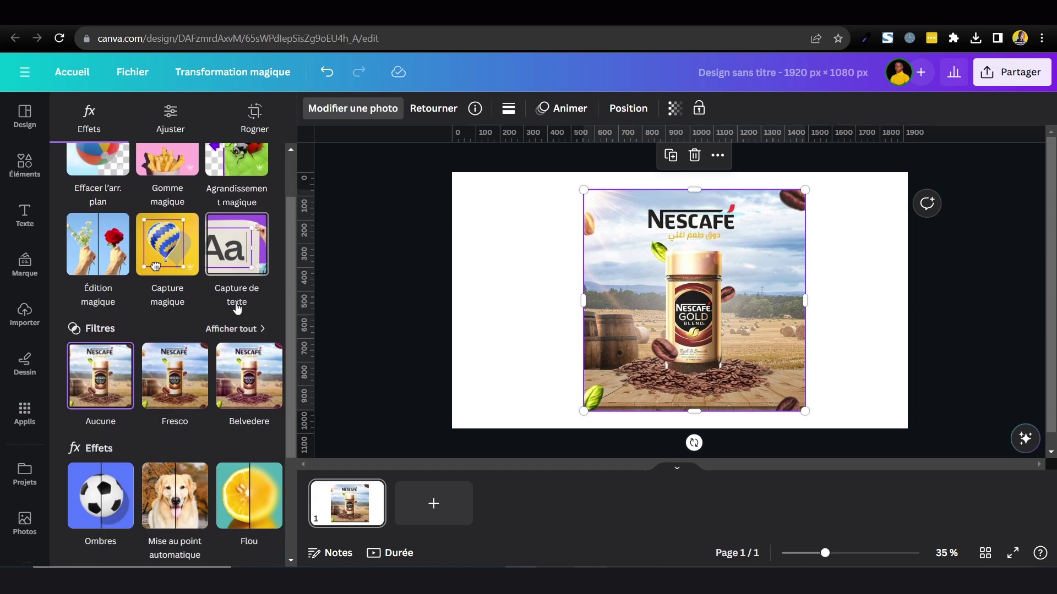
click(244, 248)
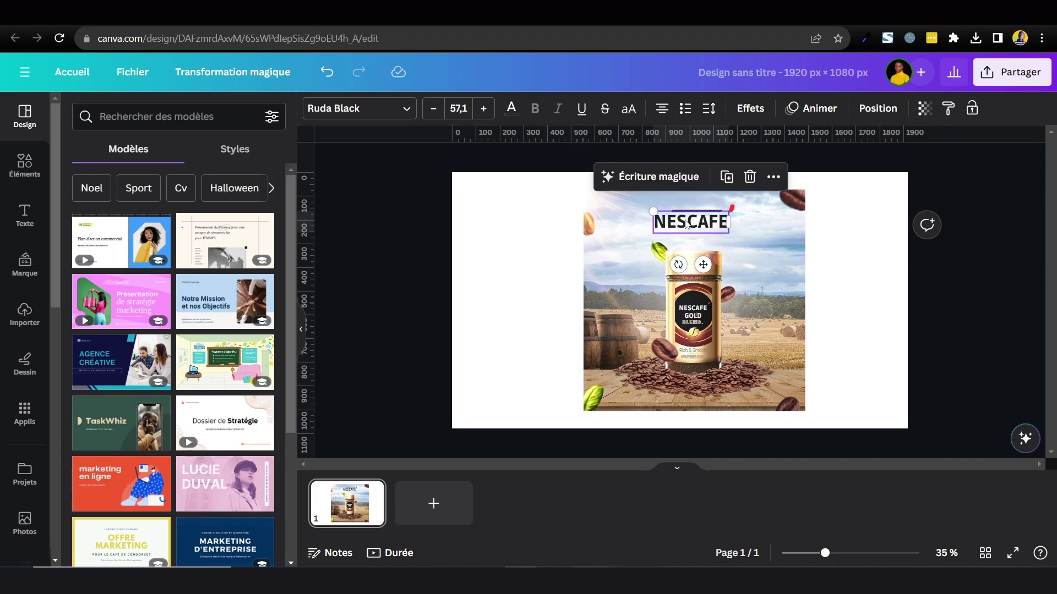
Move the NESCAFE title and the jar's NESCAFE GOLD BLEND label text into the empty area left of the image
drag(687, 226, 527, 281)
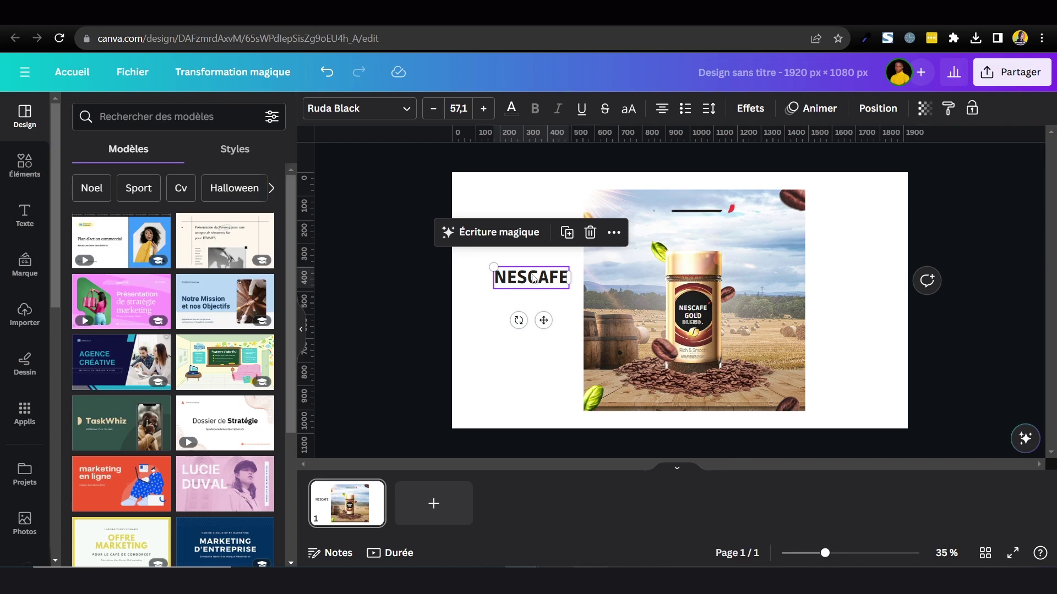
click(484, 322)
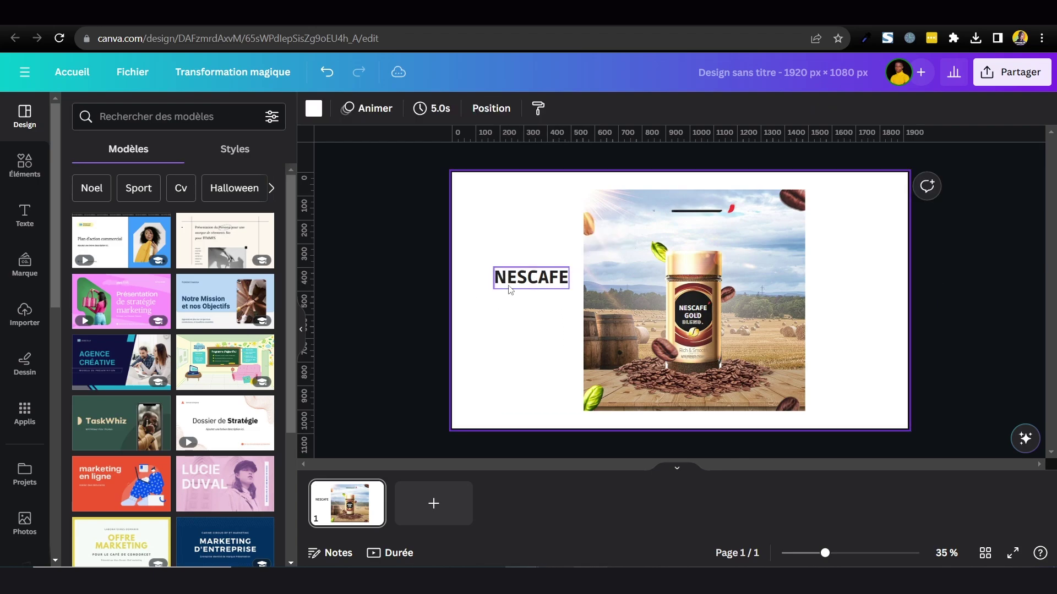
click(512, 286)
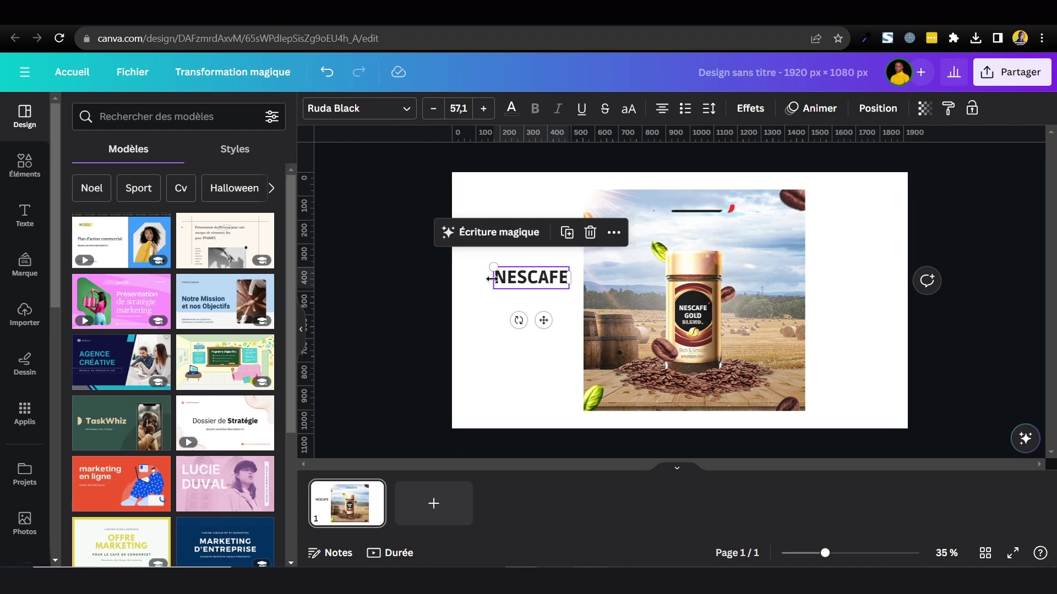
mouse_move(534, 268)
mouse_down()
mouse_move(542, 249)
mouse_move(524, 262)
mouse_up()
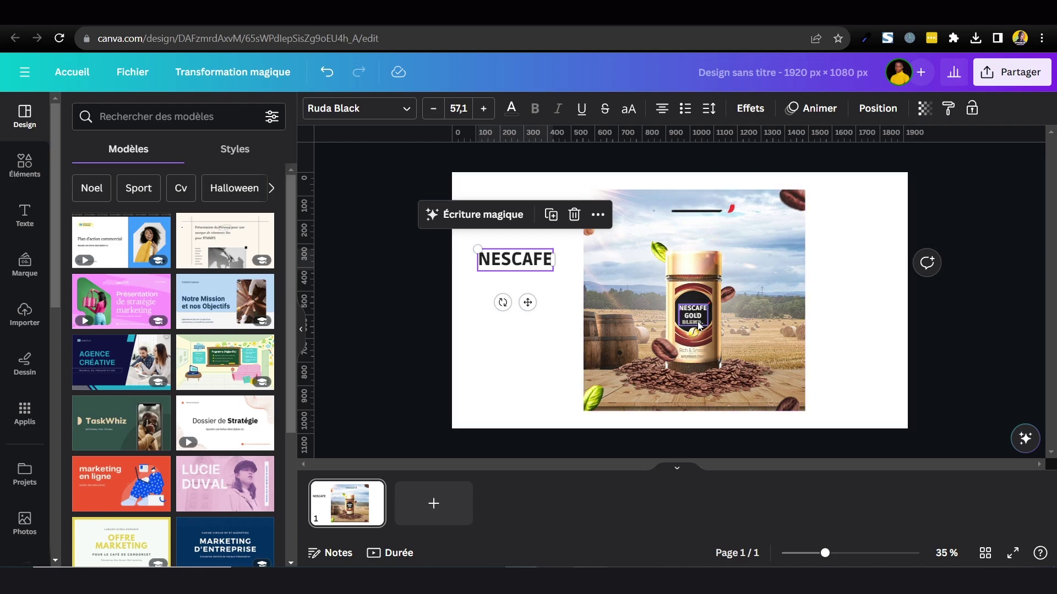
drag(694, 317, 530, 308)
click(429, 155)
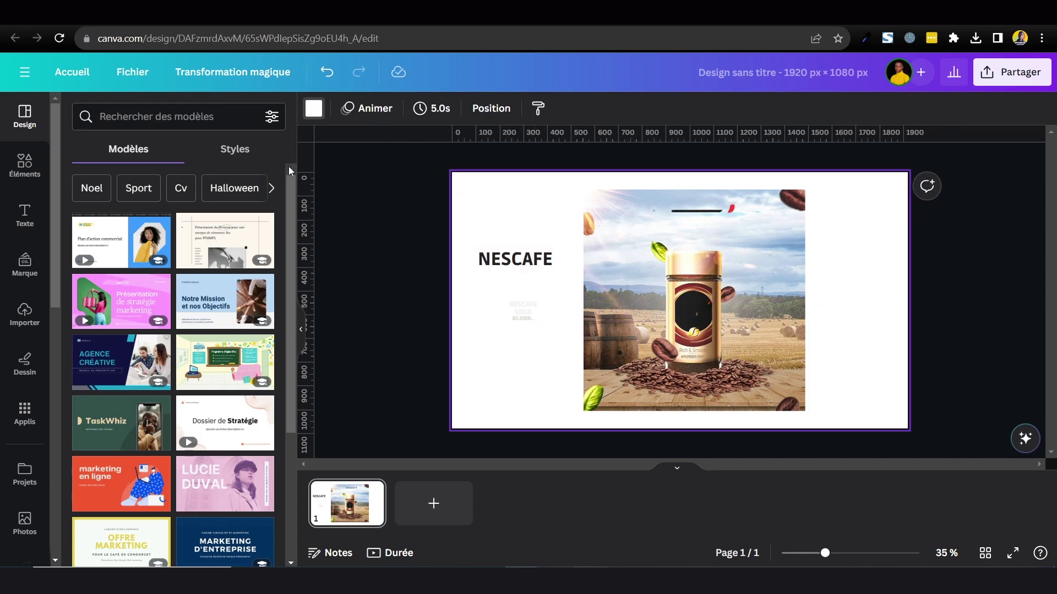
Set the page background to brown and move the small text off the jar, below the other extracted text
click(314, 110)
click(148, 191)
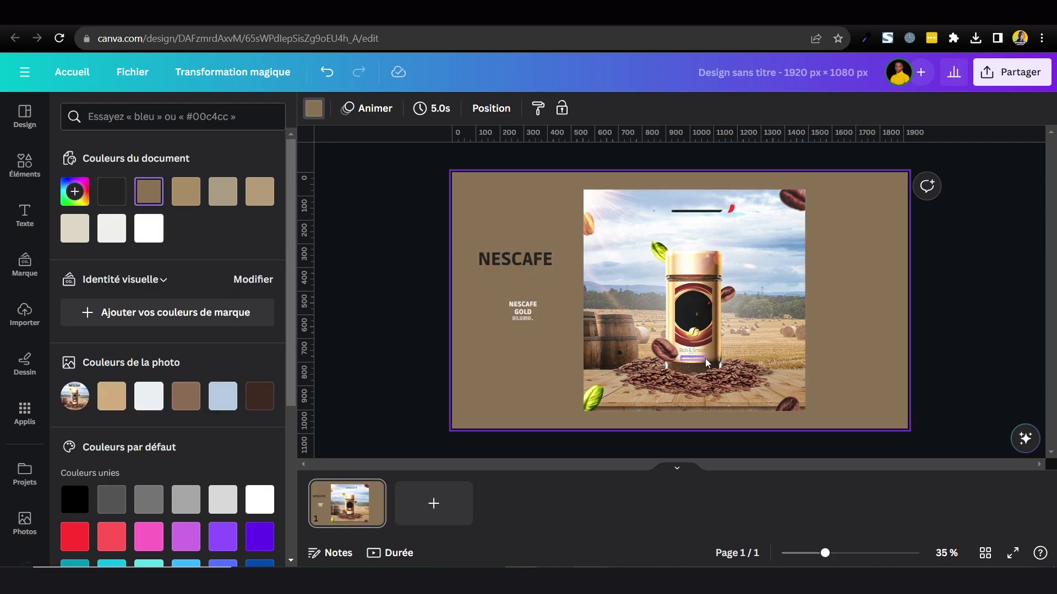
drag(705, 359, 518, 356)
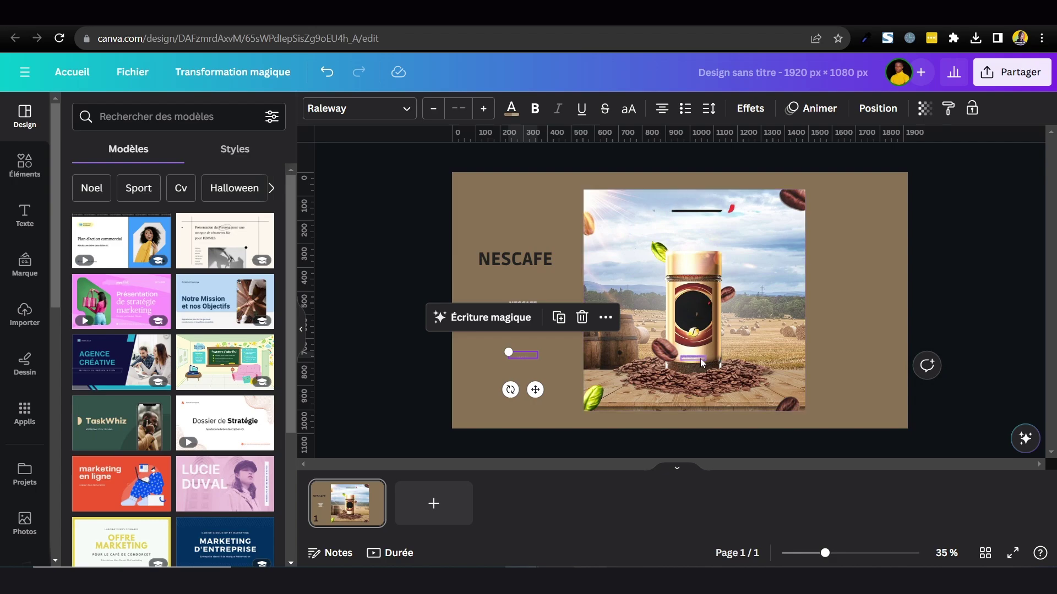
Change the page background to the photo's light blue and shift the image farther right, away from the extracted text
click(537, 377)
click(223, 396)
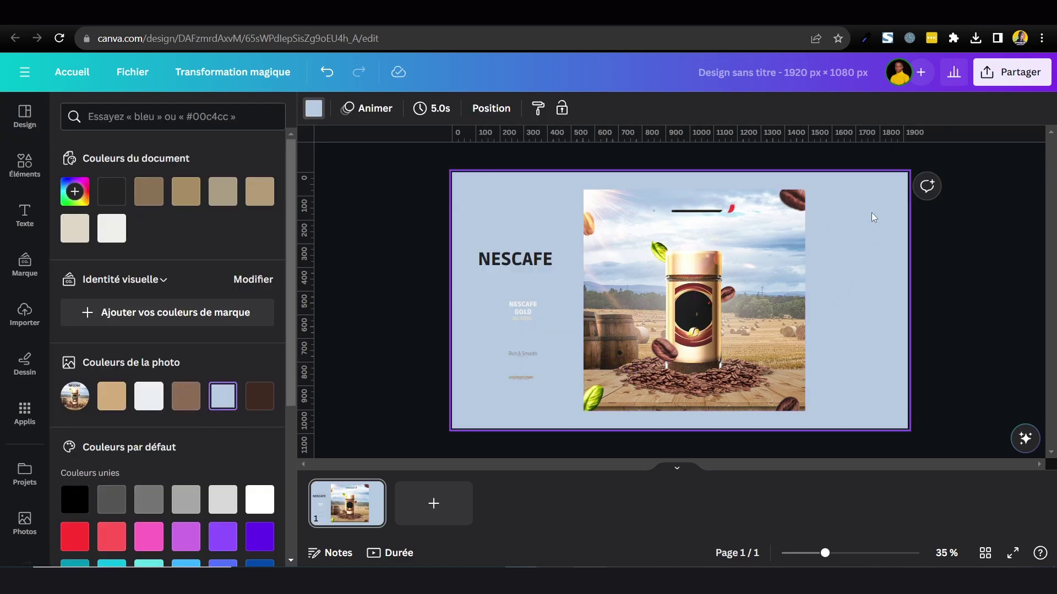
drag(769, 292, 748, 273)
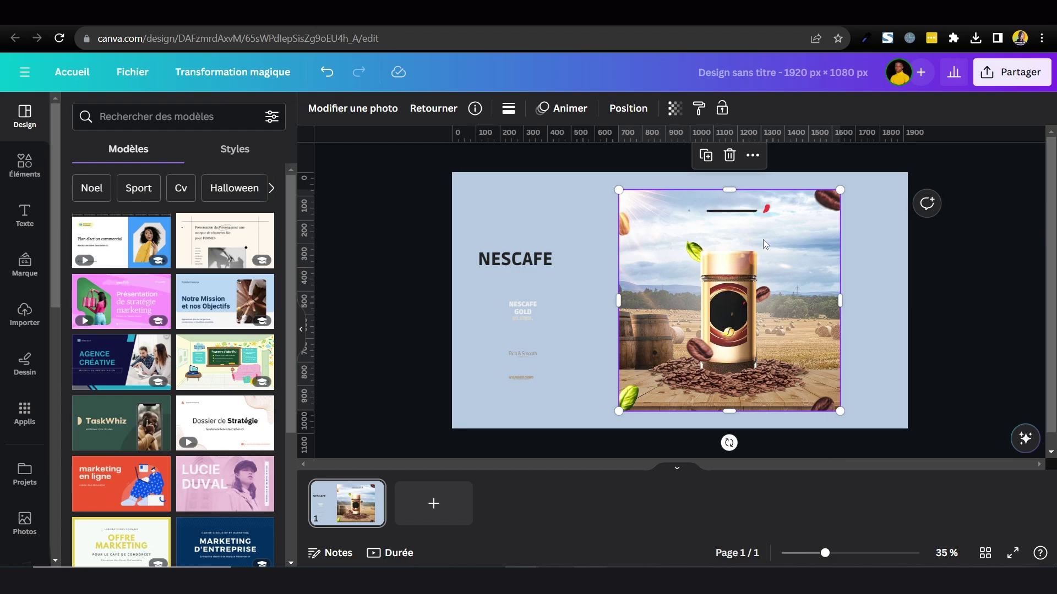
Duplicate the first page with the extracted text and the Nescafé image
click(355, 502)
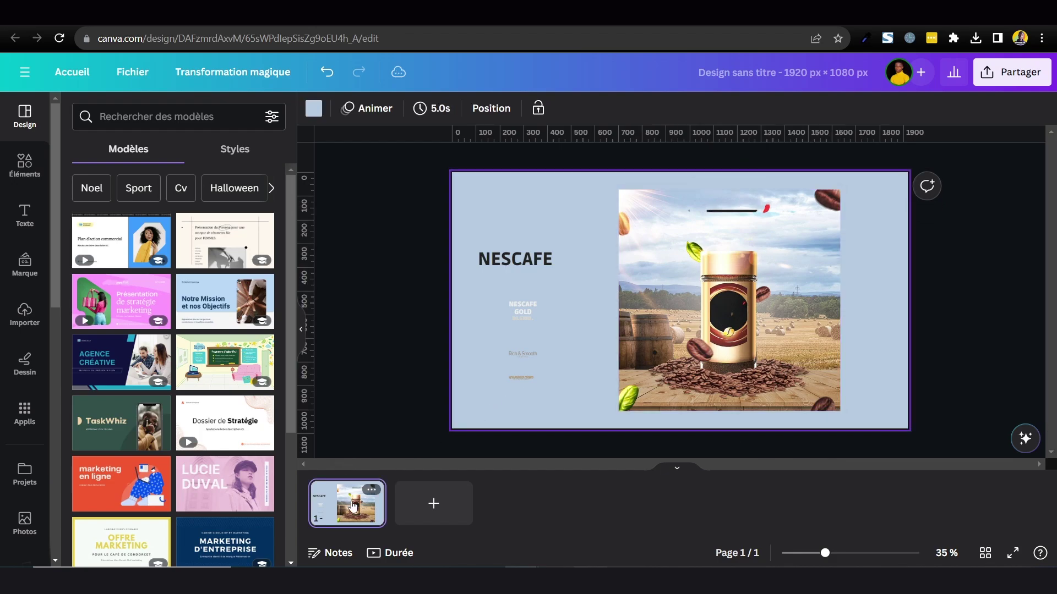
key(ctrl+d)
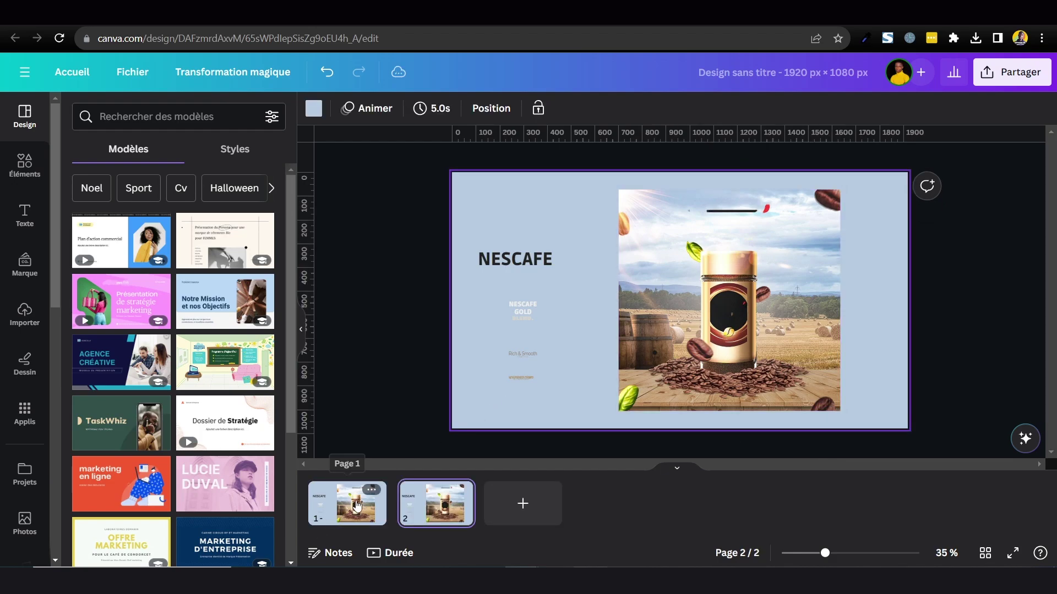
click(435, 502)
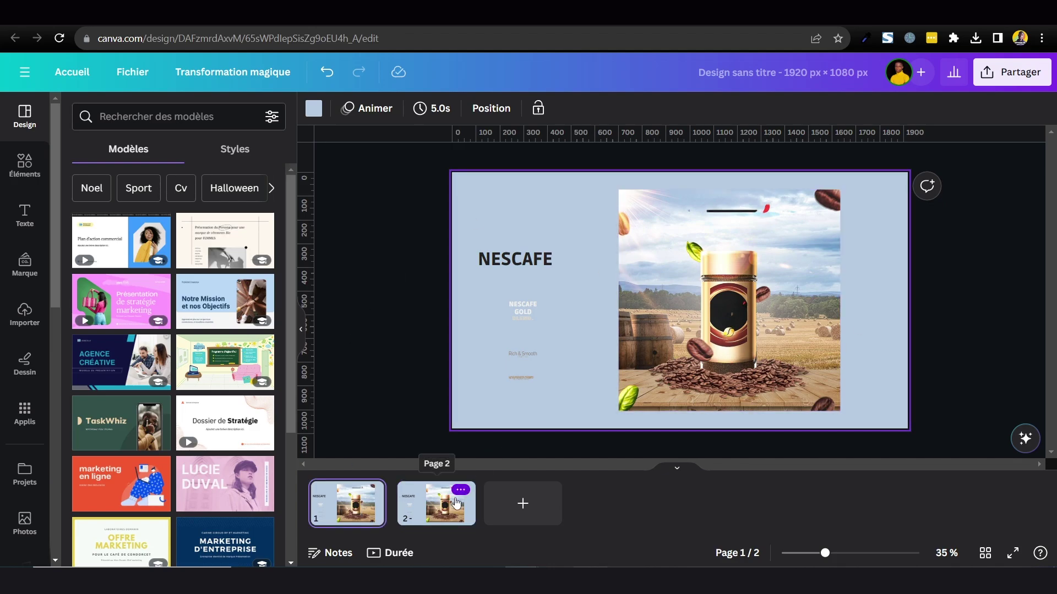
On page 2, erase the black line and red accent above the jar using Gomme magique with brush size 36
click(784, 270)
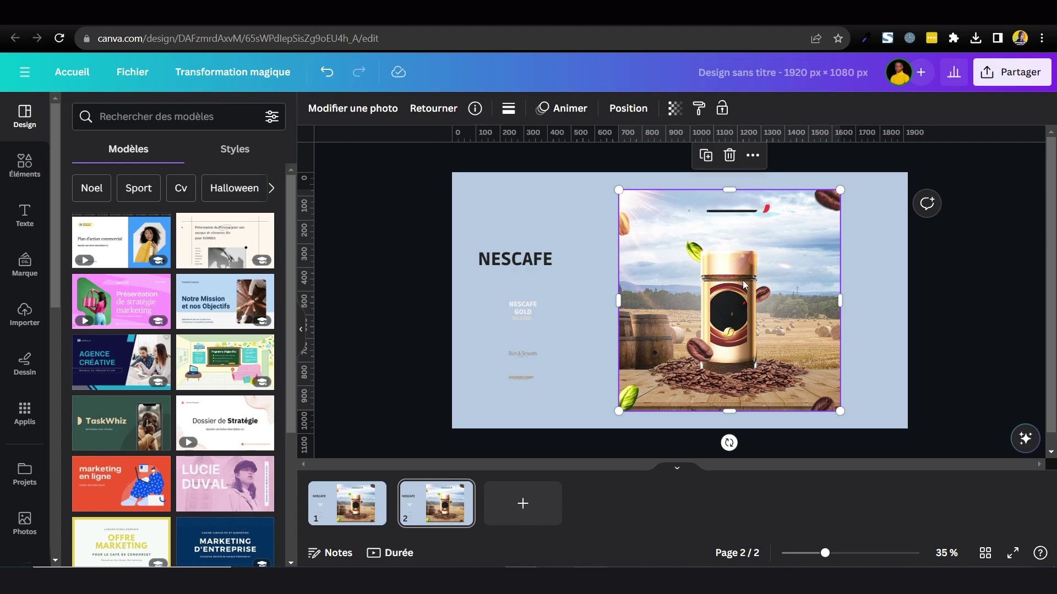
click(366, 111)
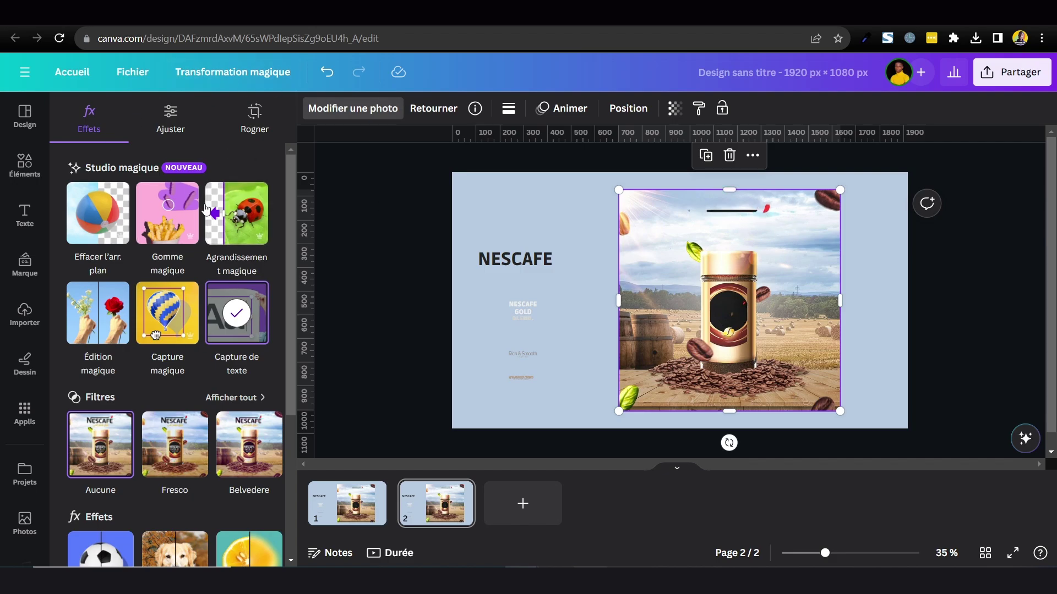
click(177, 226)
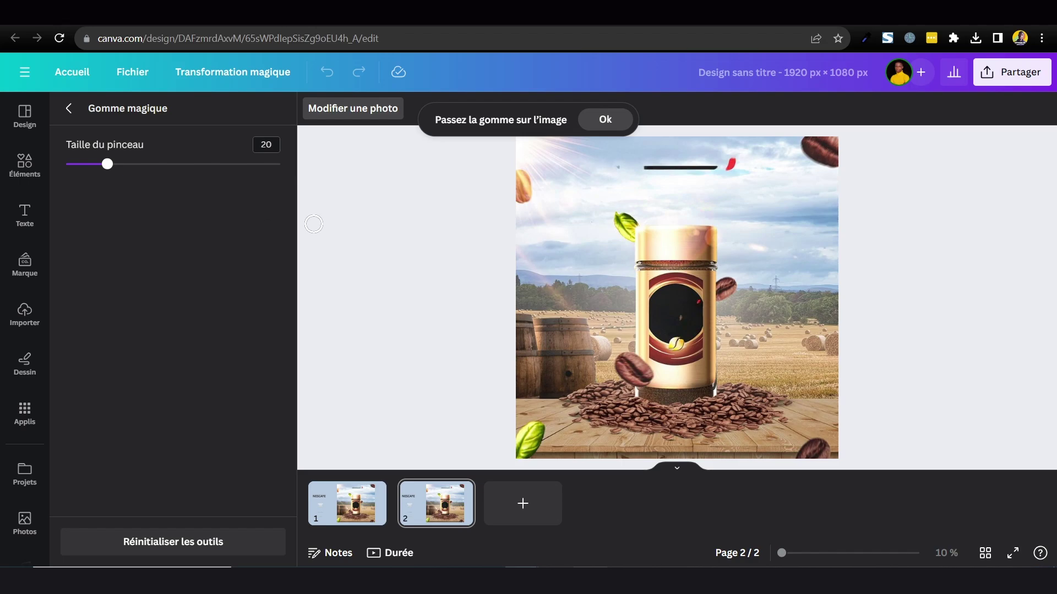
drag(117, 171, 143, 172)
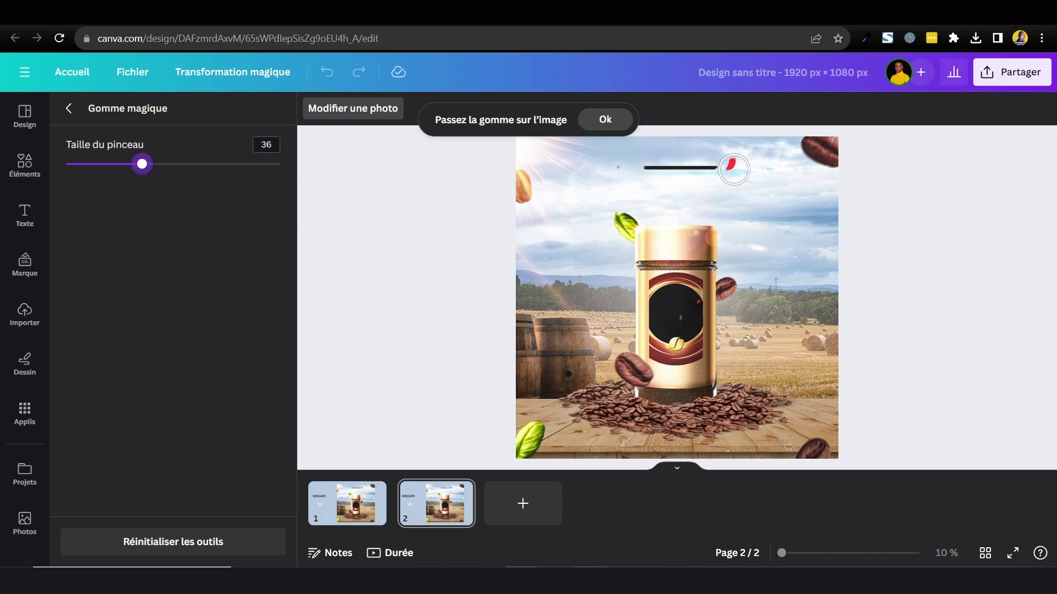
drag(734, 169, 630, 169)
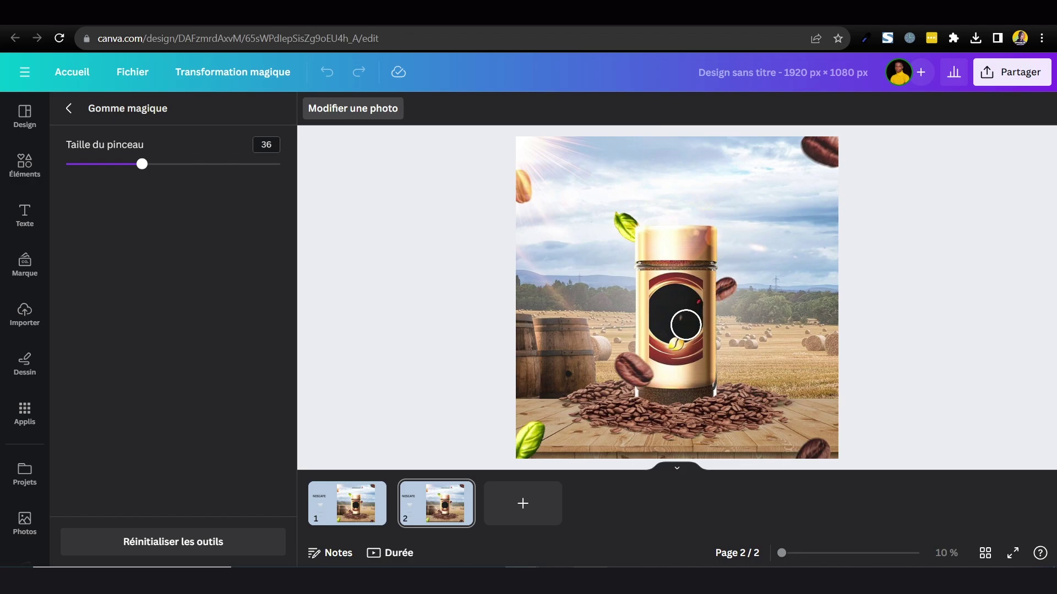
Erase the leftover specks inside the jar's black label, reduce the brush size to 28, and leave Gomme magique
drag(685, 325, 686, 318)
click(687, 306)
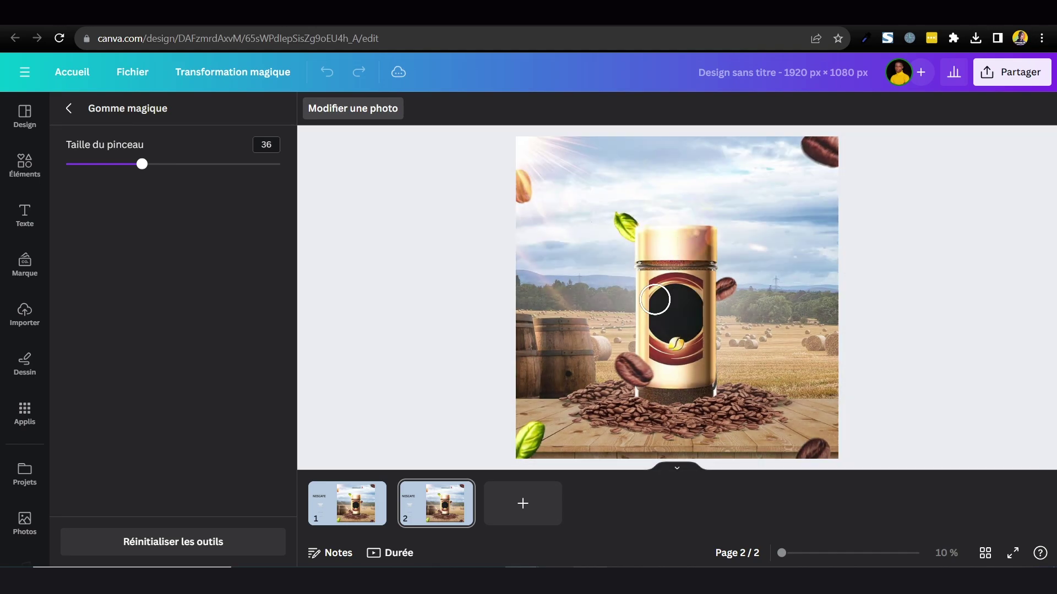
drag(142, 164, 124, 163)
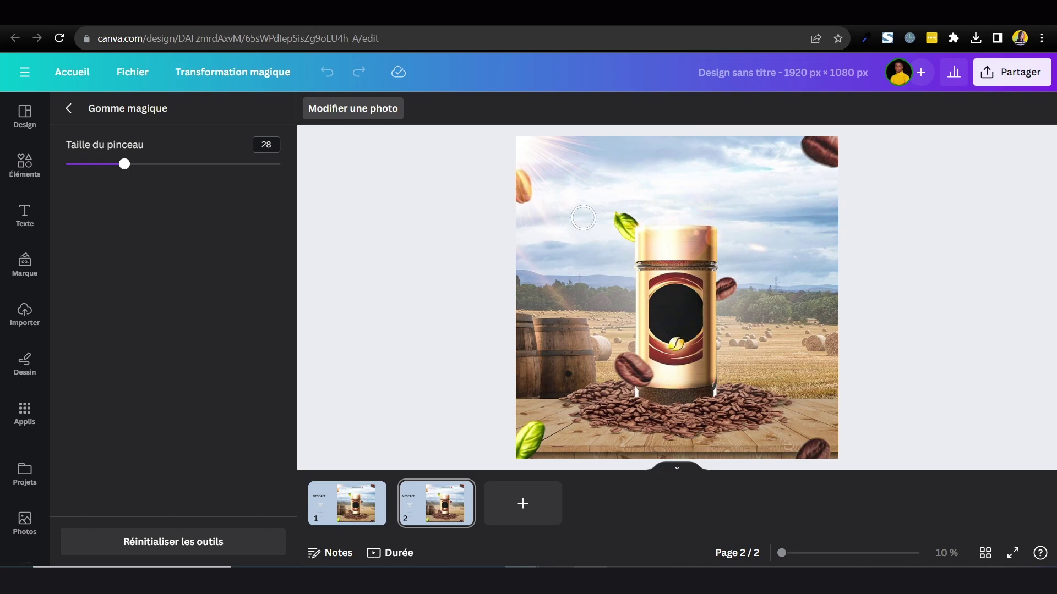
click(75, 110)
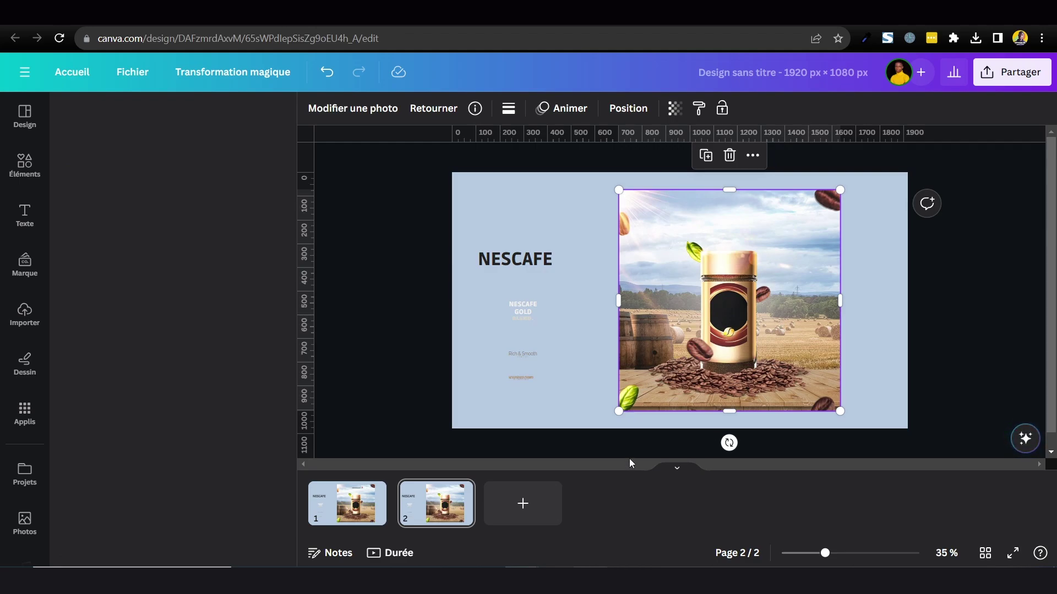
On a duplicate of page 2, detach the jar with Capture magique and reposition it over the coffee beans
click(528, 408)
key(ctrl+d)
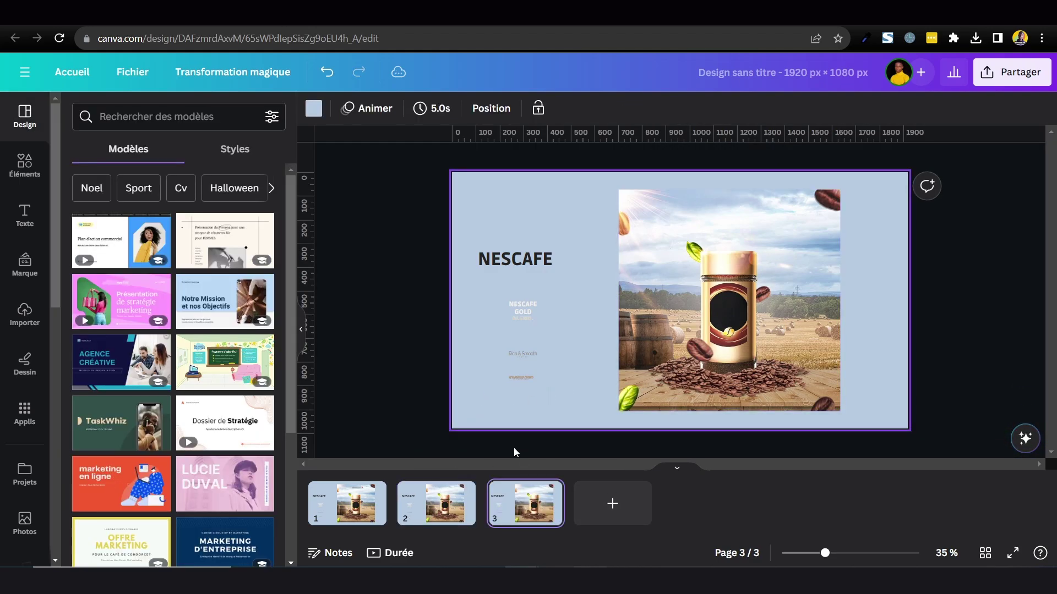
click(781, 346)
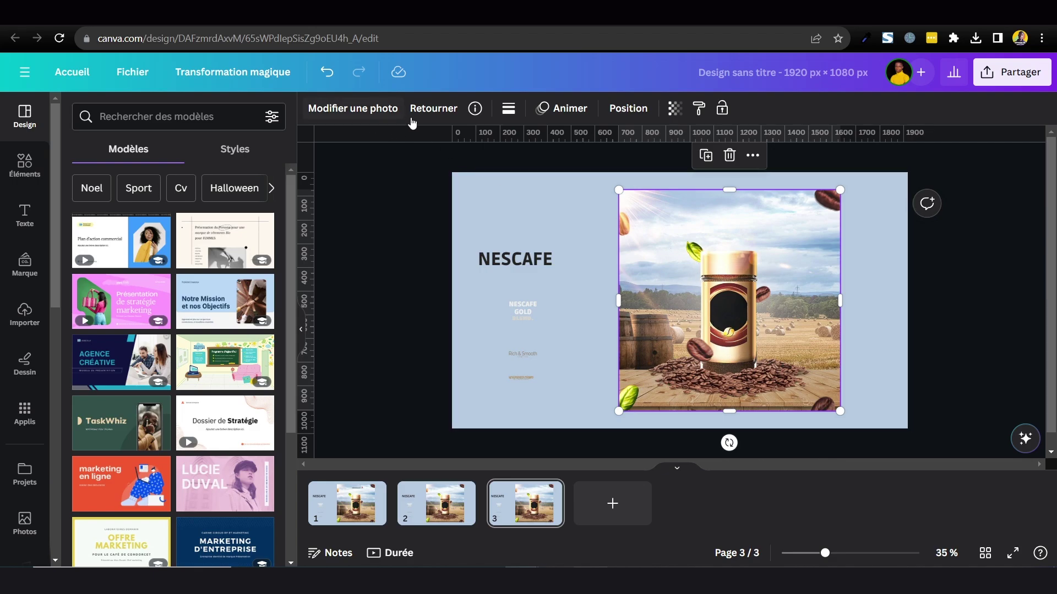
click(372, 113)
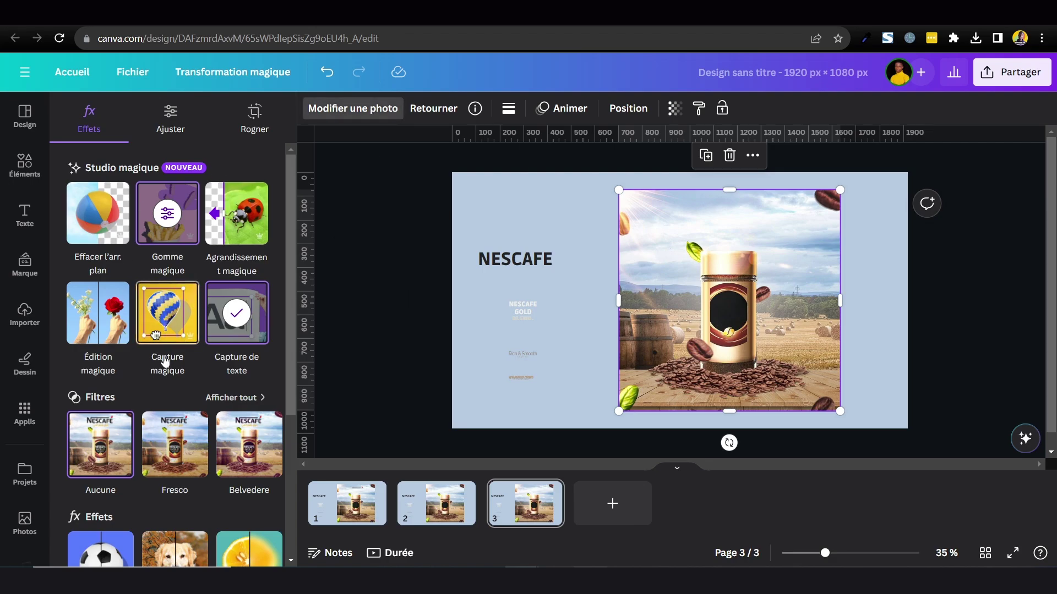
click(164, 307)
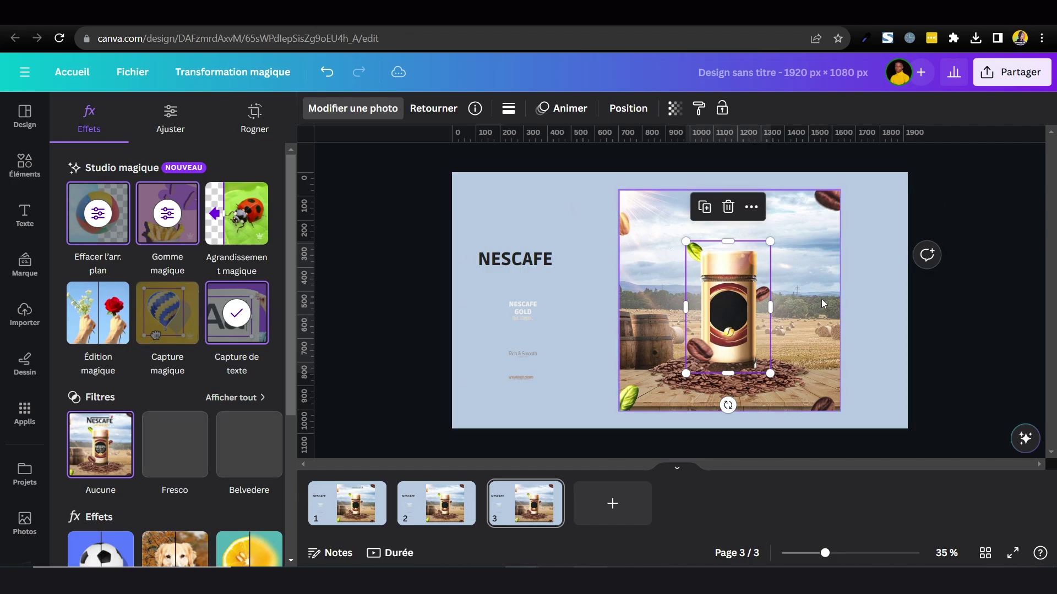
drag(747, 275, 633, 284)
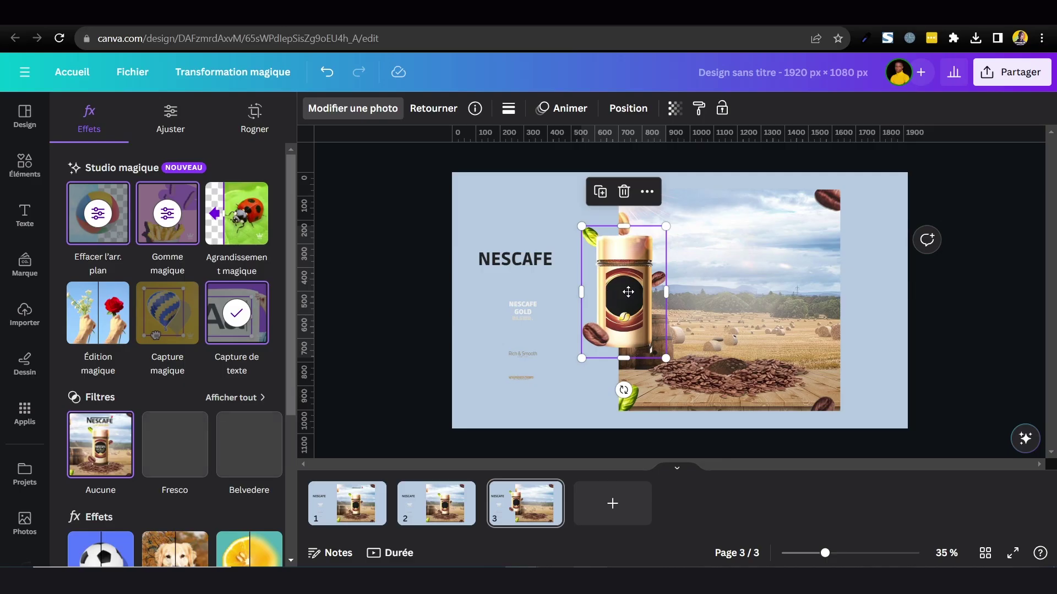
drag(628, 291, 727, 313)
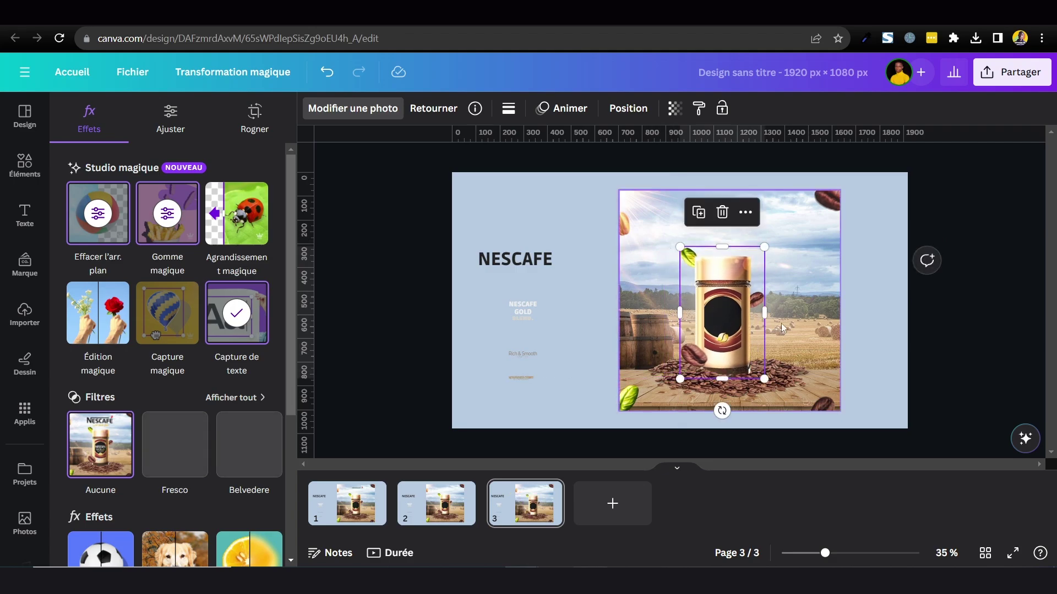
Duplicate page 3 and remove the detached jar from the copy
click(525, 503)
key(ctrl+d)
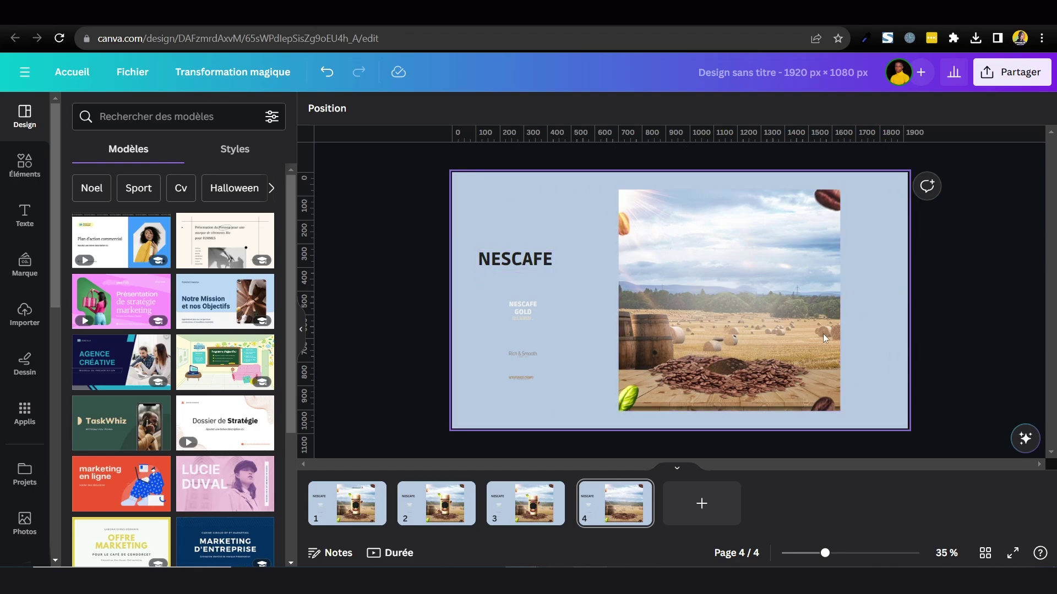
Generate expansions of page 4's background photo with Agrandissement magique at the Page entière size
click(730, 299)
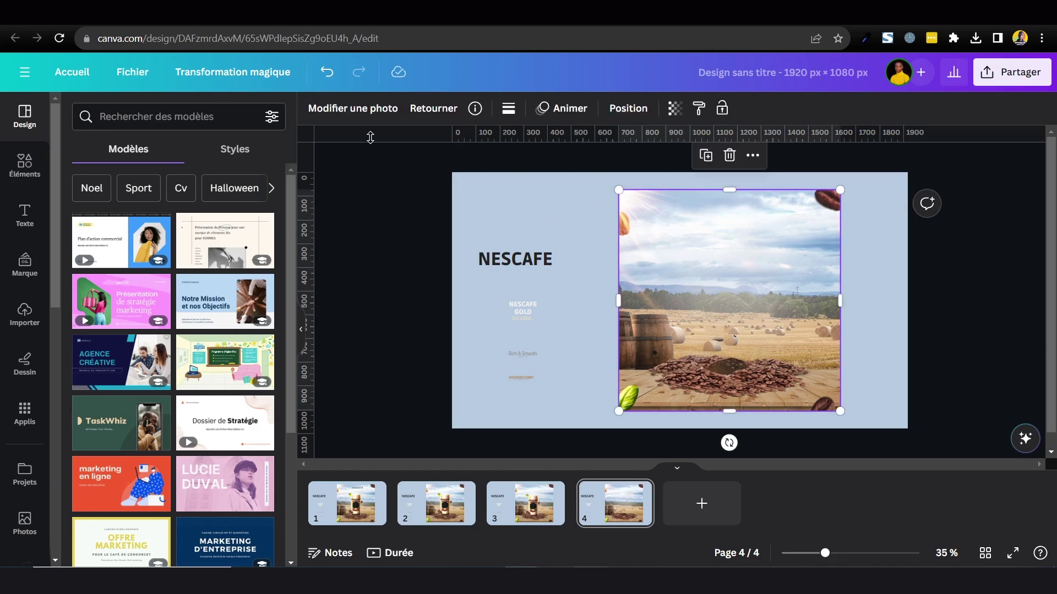
click(355, 109)
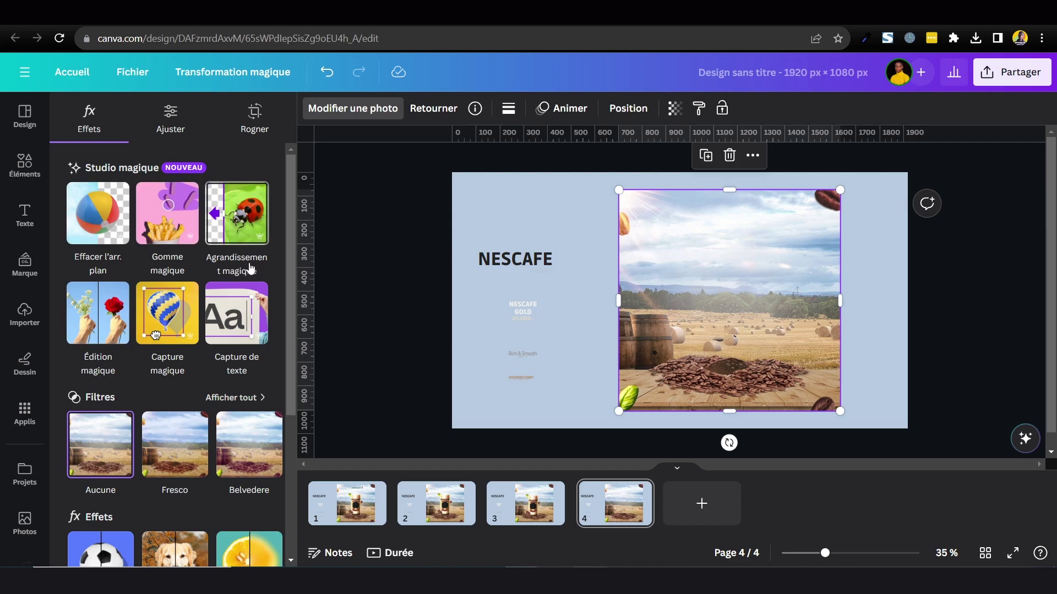
click(247, 217)
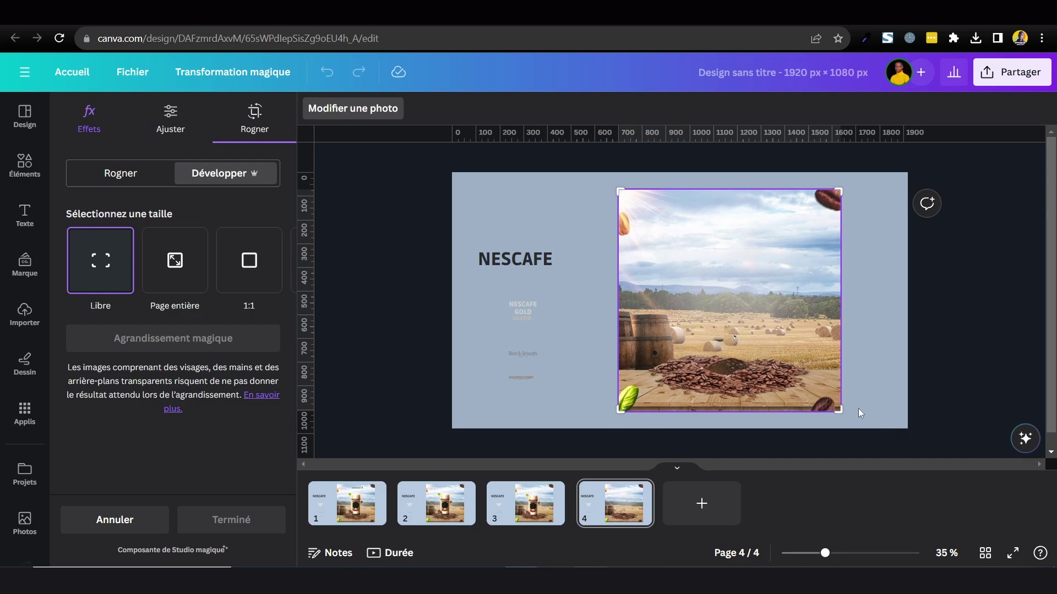
click(173, 262)
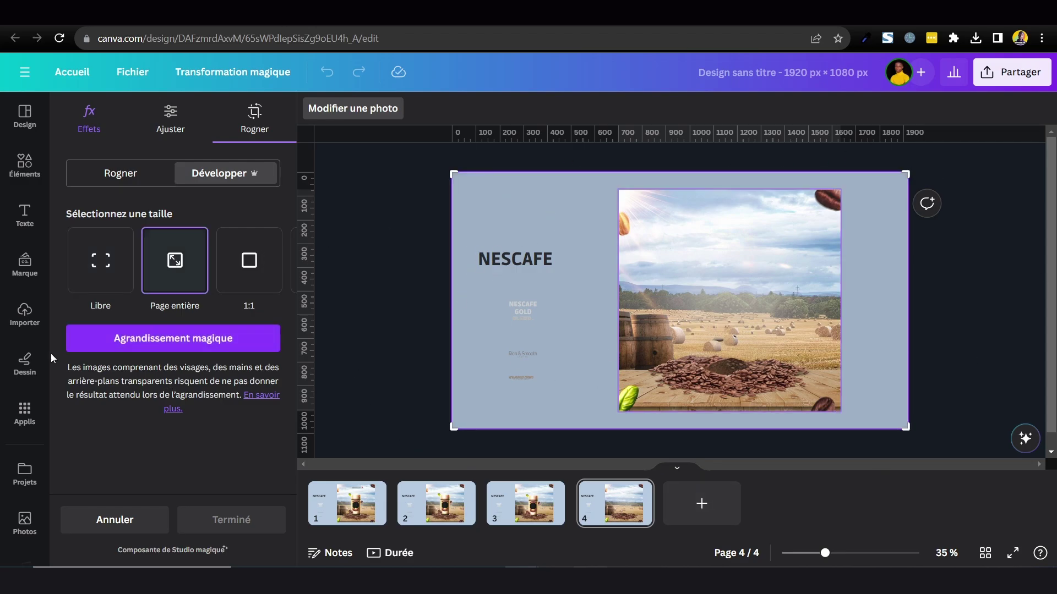
click(172, 345)
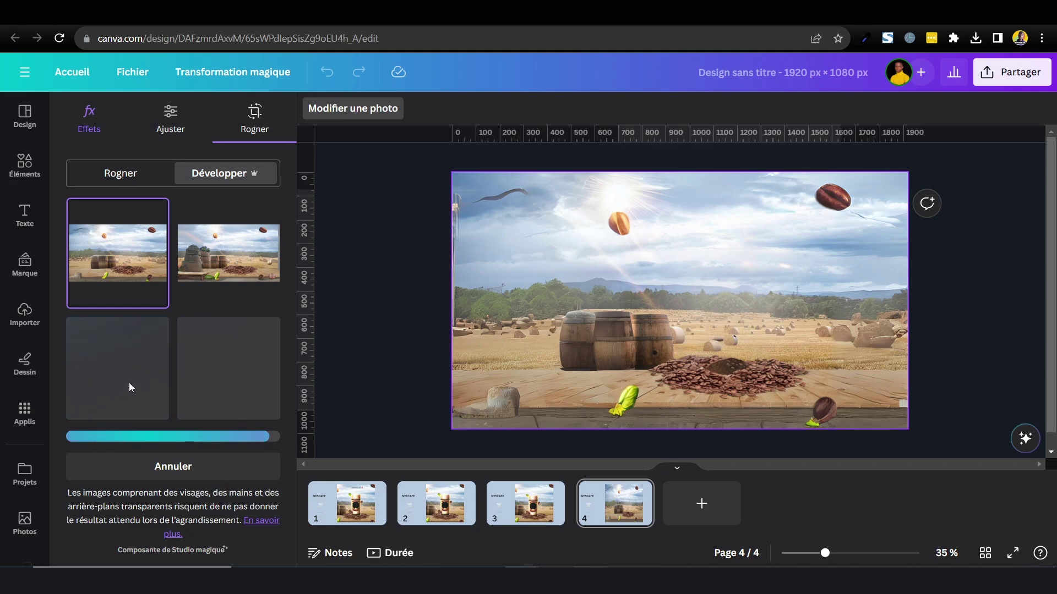
Compare the four generated expansions of the background photo on the page
click(238, 260)
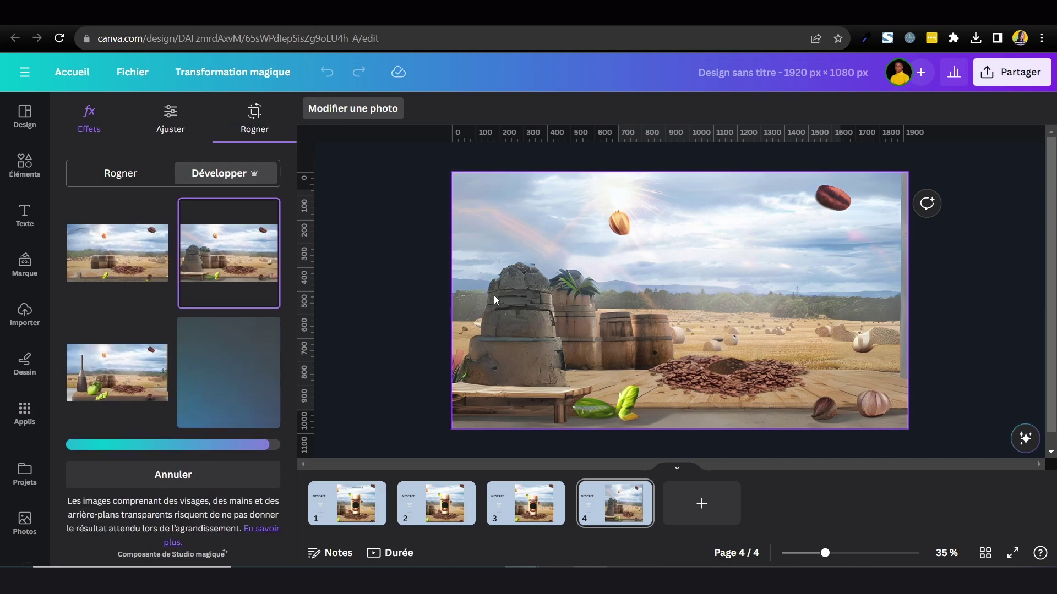
click(122, 392)
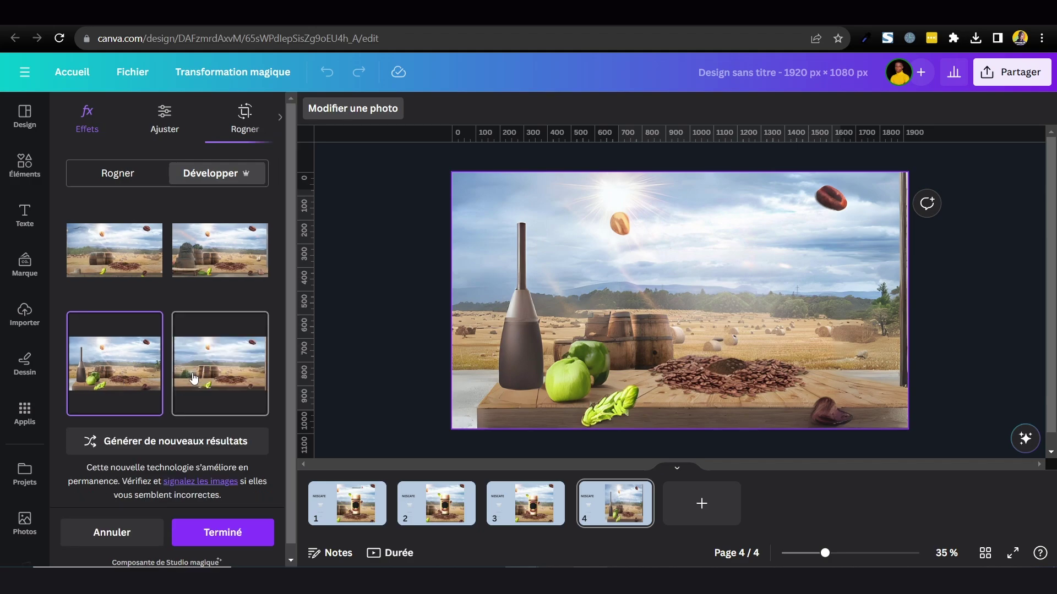
click(192, 377)
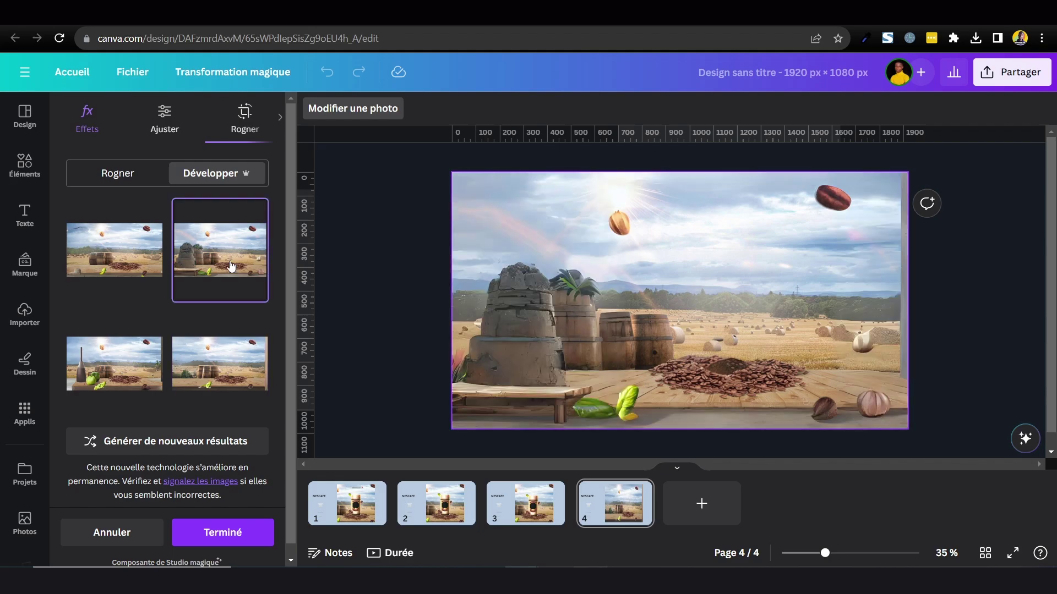
click(114, 253)
click(130, 373)
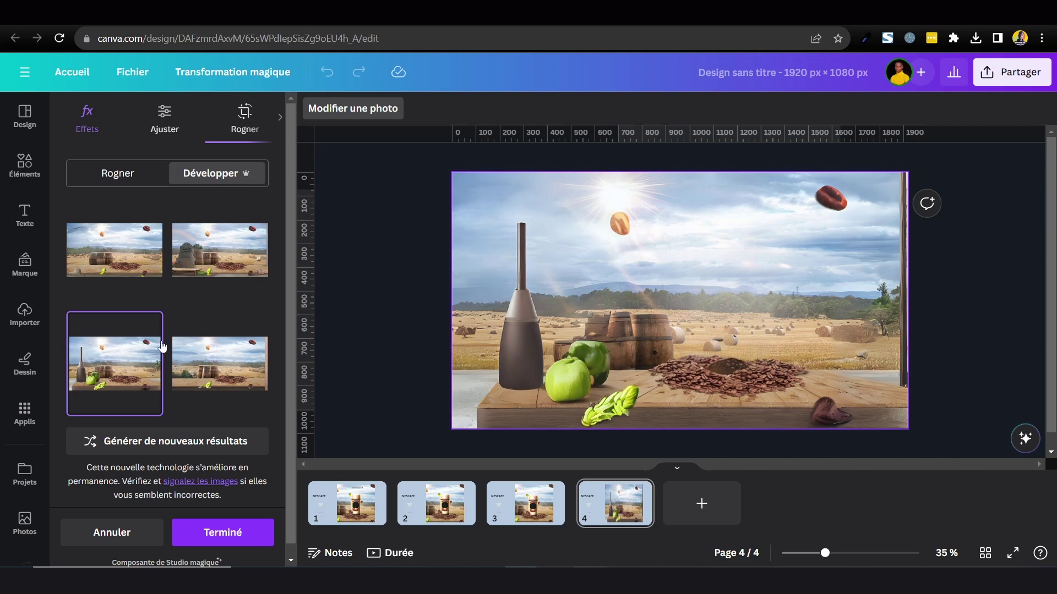
click(190, 383)
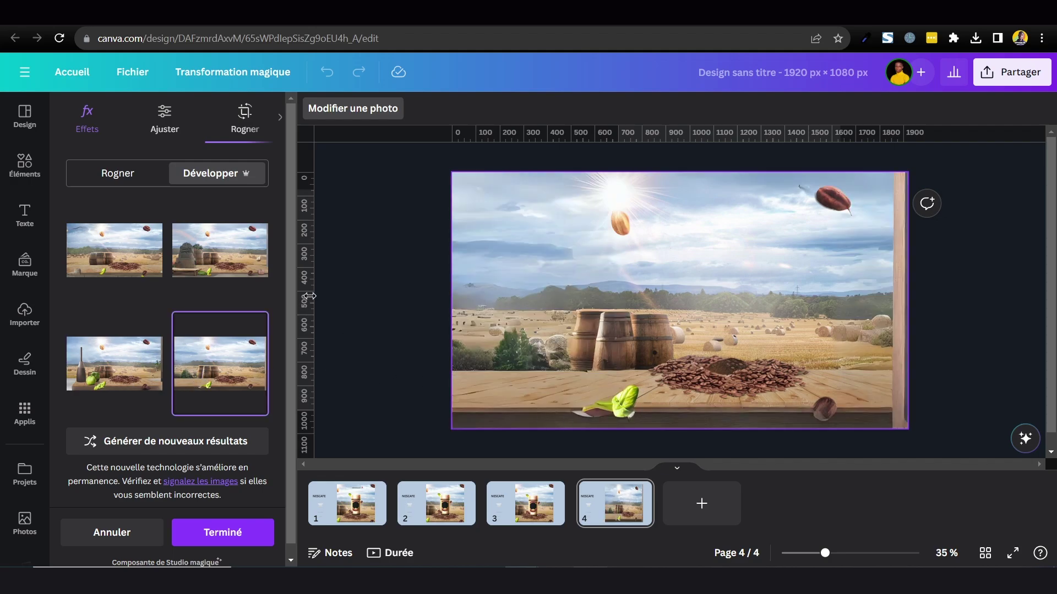
click(215, 273)
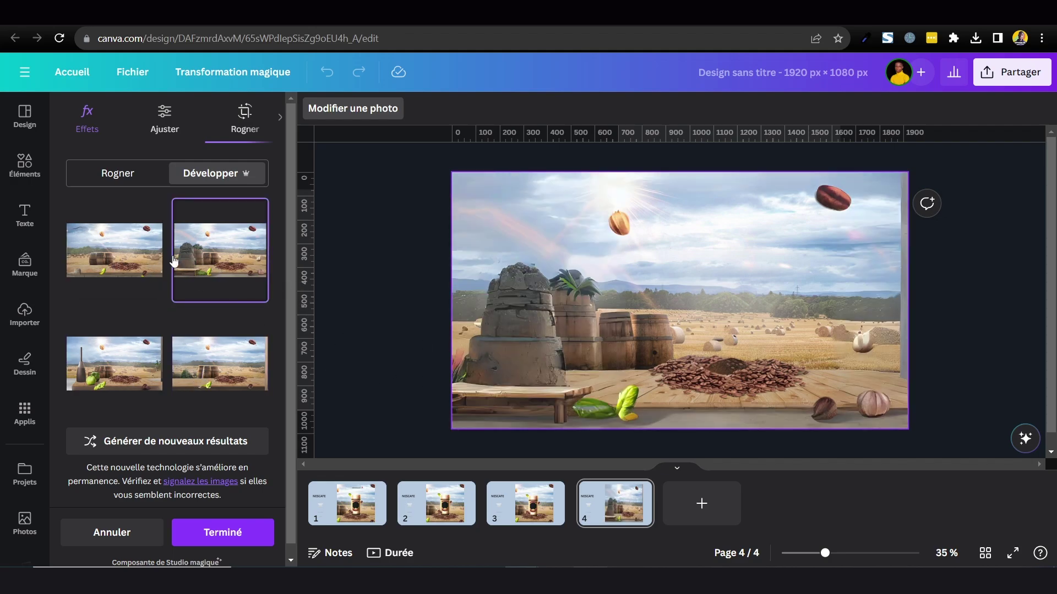
click(144, 250)
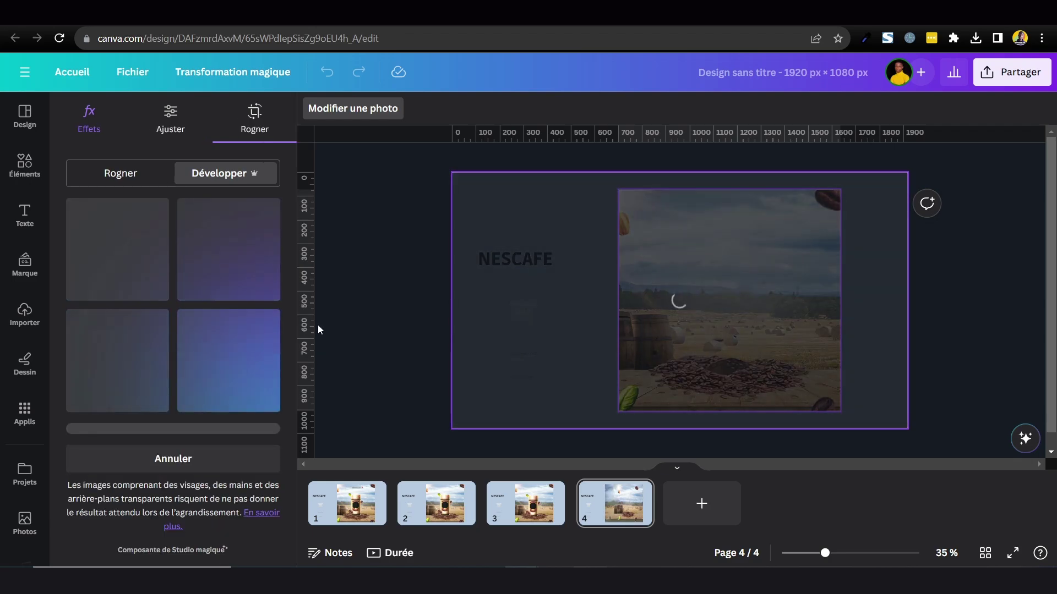
Generate a new set of expansion results and apply the first variant to page 4
click(220, 441)
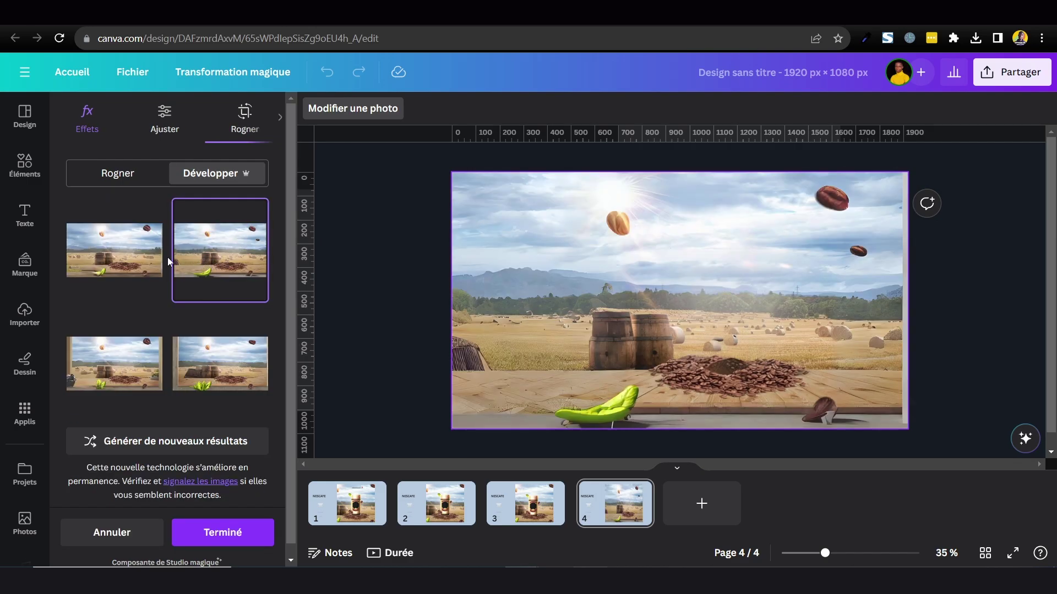
click(86, 263)
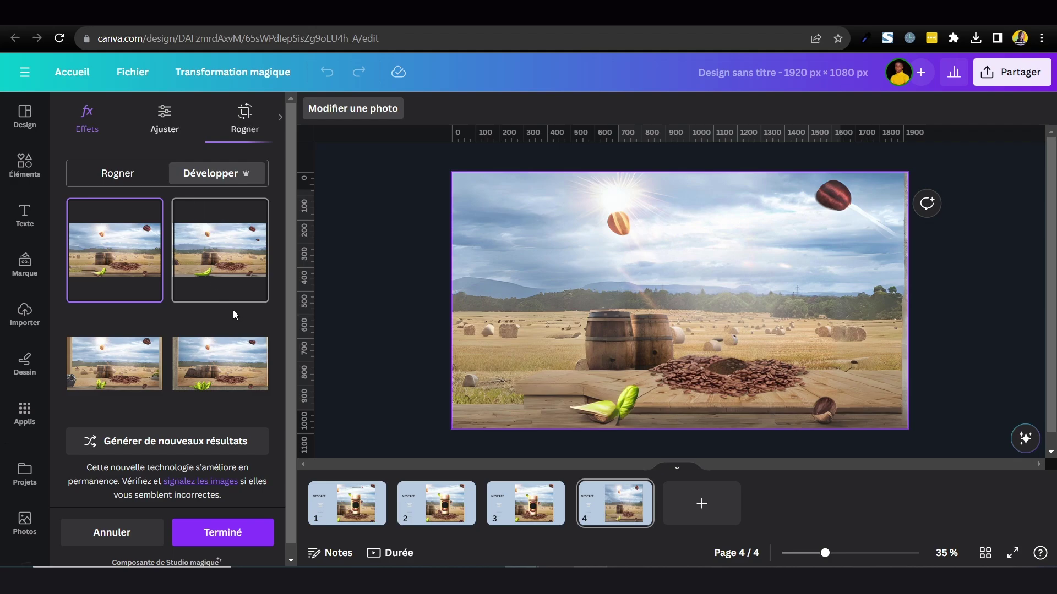
click(251, 543)
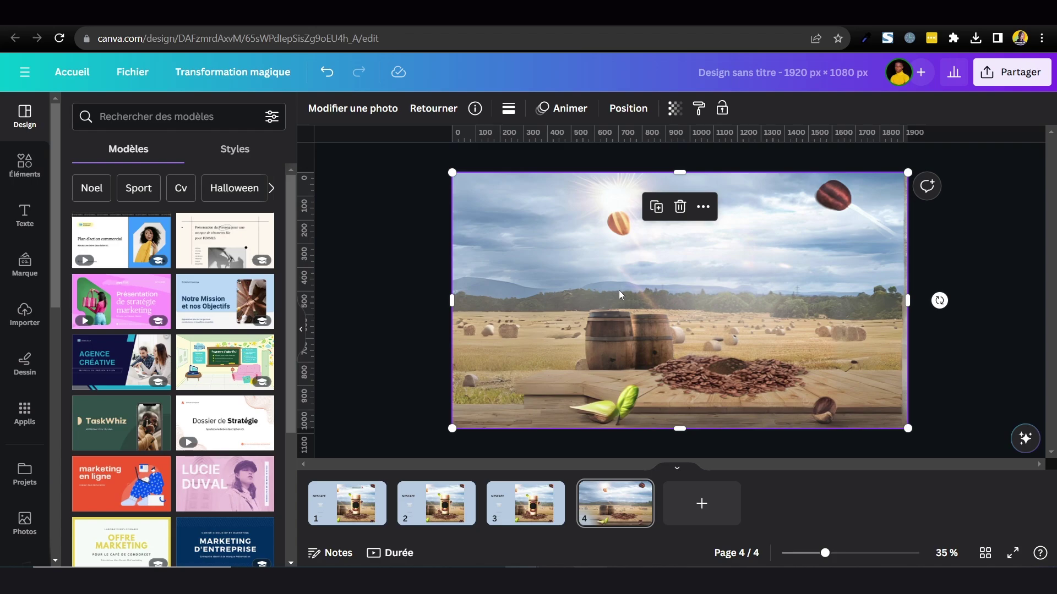
Compare the original image on page 1 with the expanded background on page 4
click(347, 504)
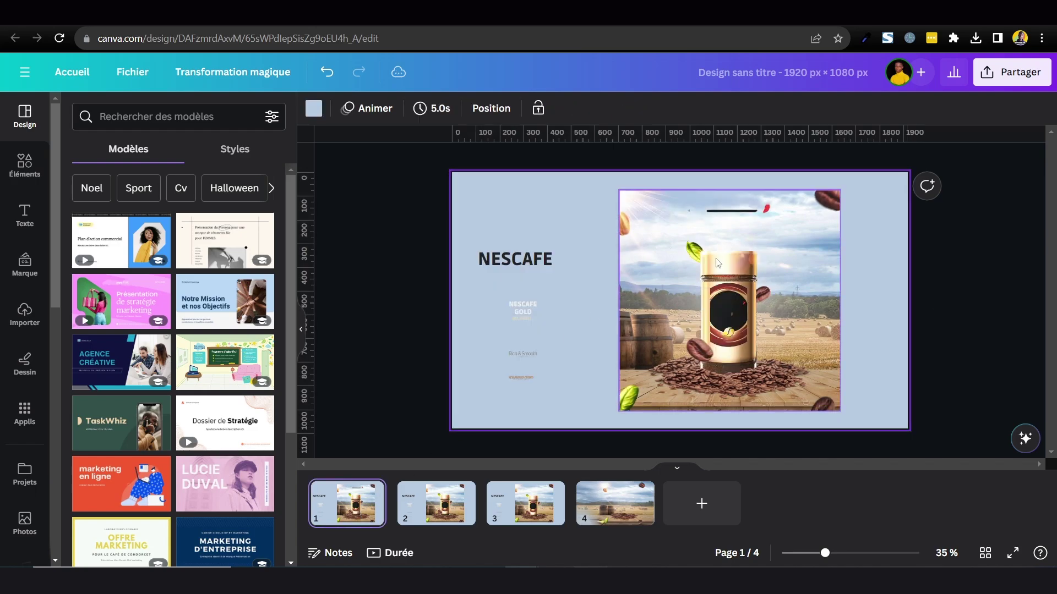
click(618, 503)
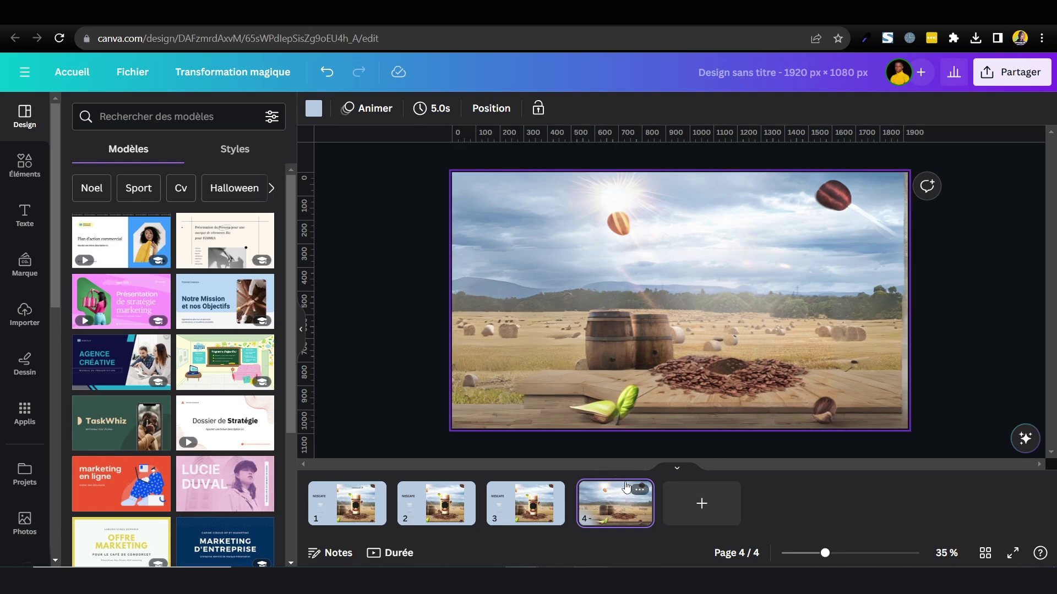
Duplicate page 4 and start Édition magique on the background photo of the new page 5
key(ctrl+d)
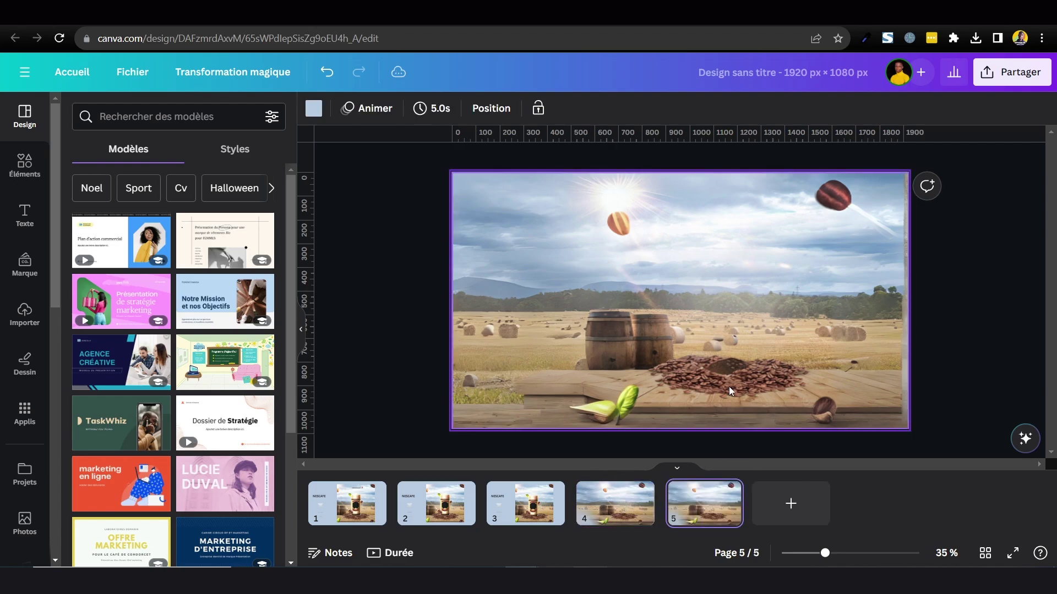
click(670, 256)
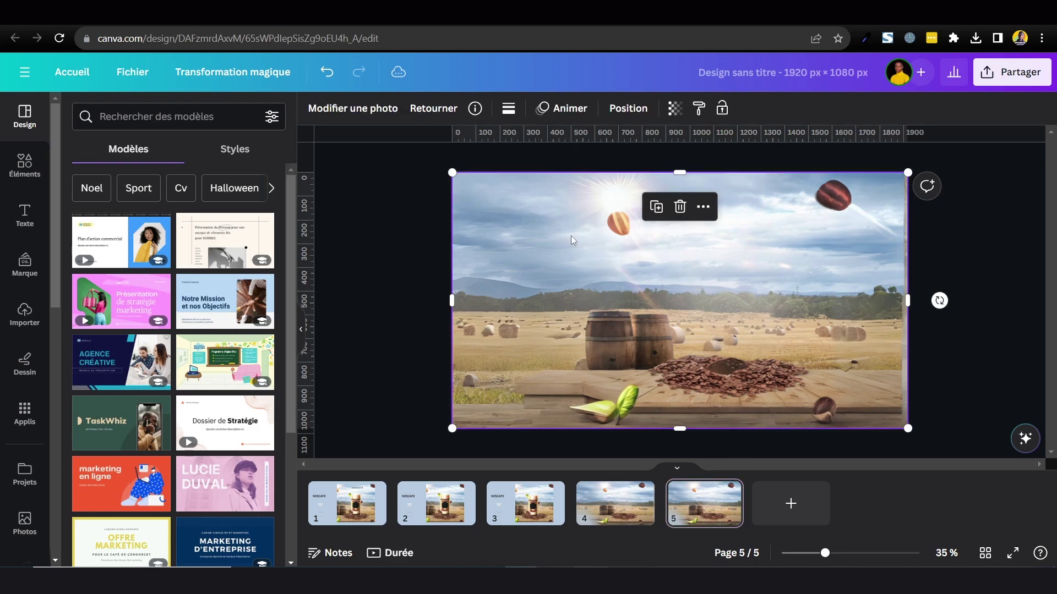
click(363, 113)
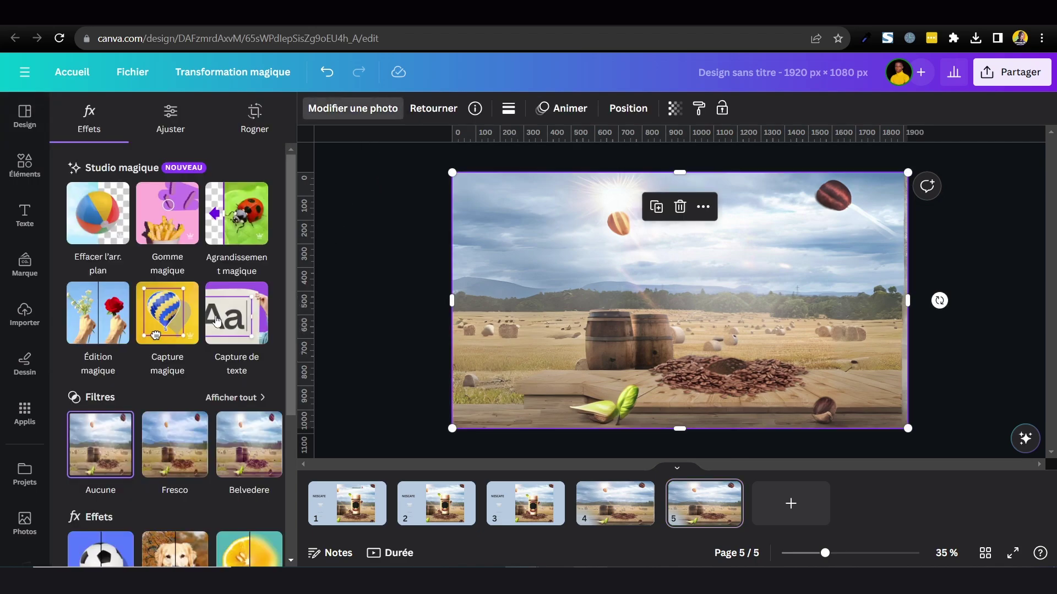
click(99, 317)
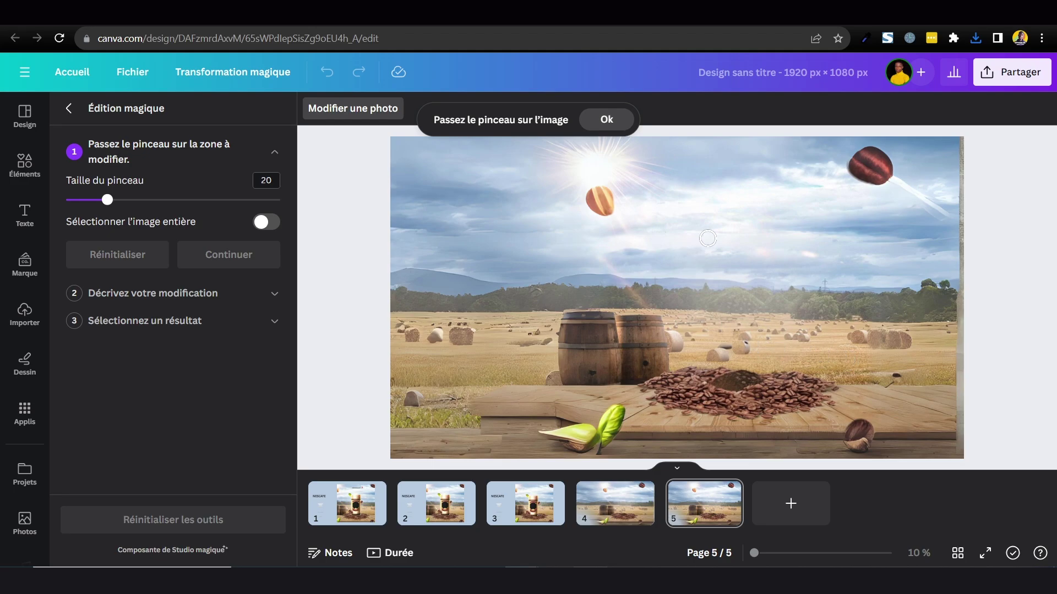
Set the Édition magique brush size to 32 and paint a rider-sized area over the field to the right of the barrels
mouse_move(820, 345)
mouse_down()
mouse_move(755, 348)
mouse_move(833, 330)
mouse_move(771, 327)
mouse_up()
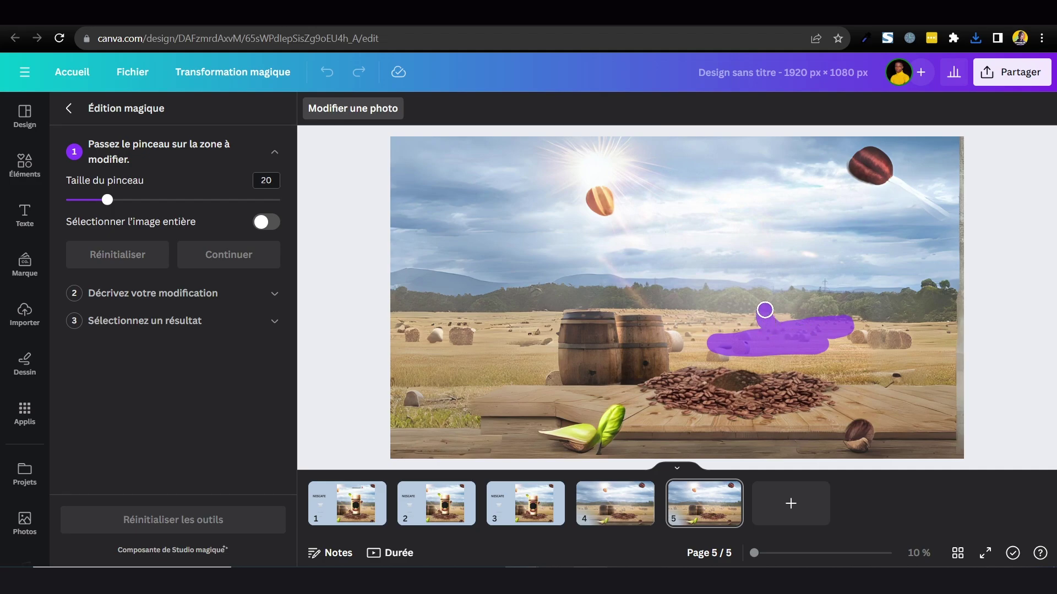
click(108, 255)
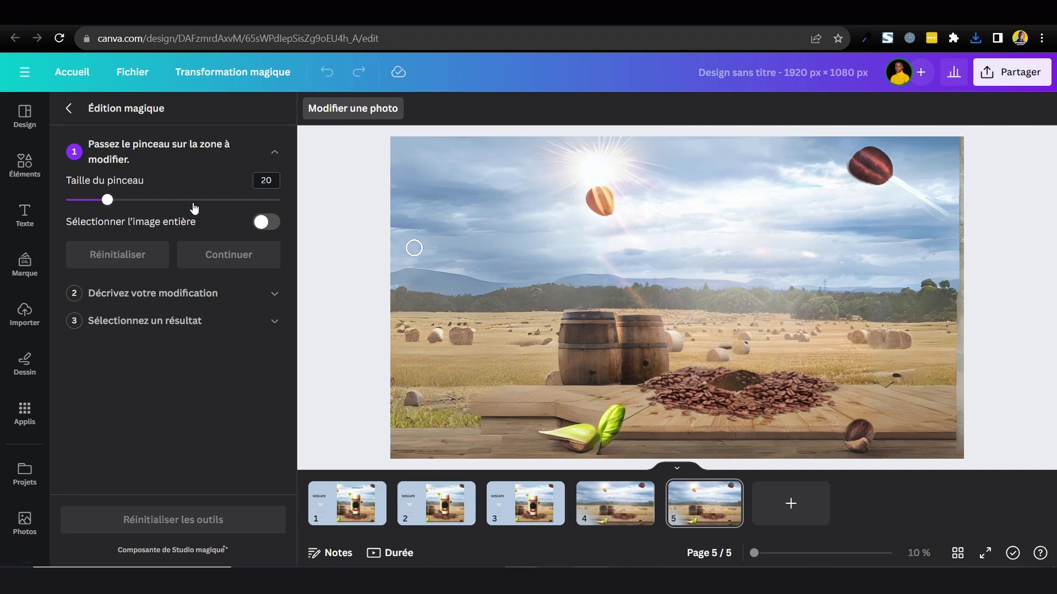
click(132, 200)
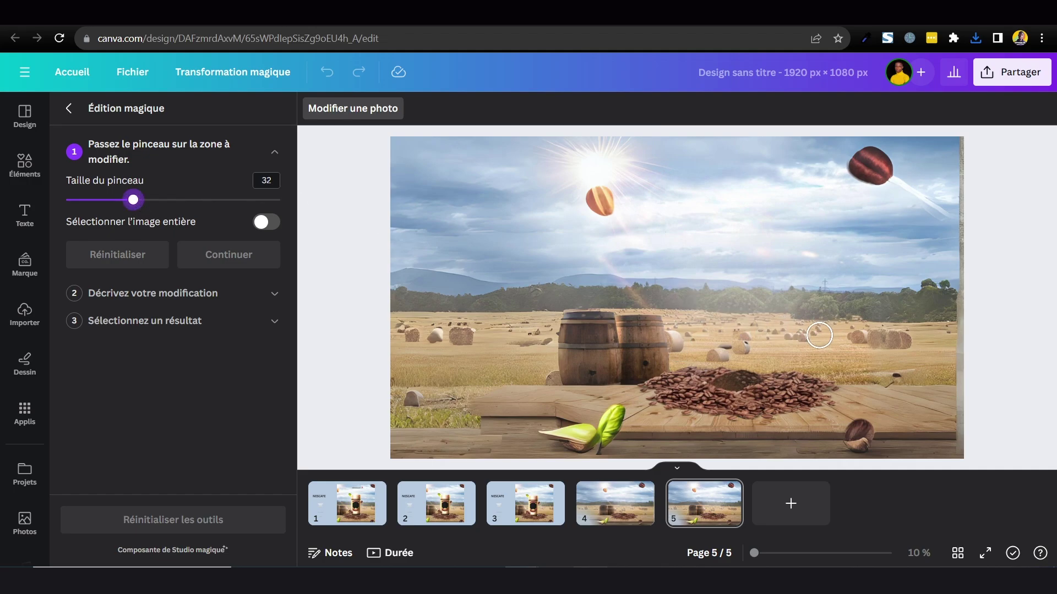
mouse_move(815, 334)
mouse_down()
mouse_move(808, 347)
mouse_move(804, 331)
mouse_move(826, 323)
mouse_move(830, 345)
mouse_move(793, 351)
mouse_move(802, 290)
mouse_move(807, 303)
mouse_up()
click(216, 252)
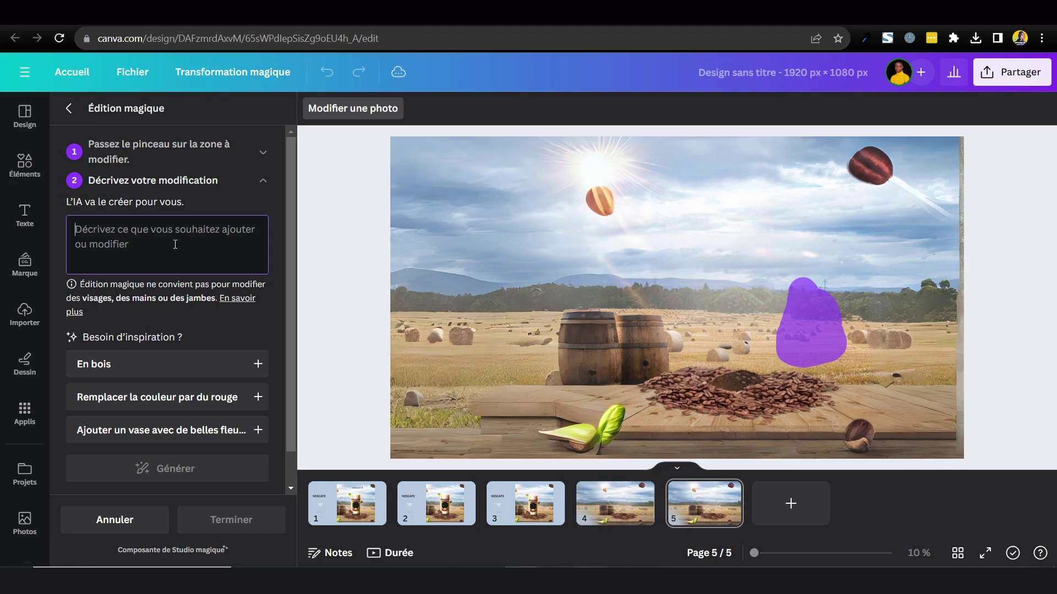
Try to generate an edit of the painted area described as "soldat sur un cheval de guerre"
text(soldat sur un c)
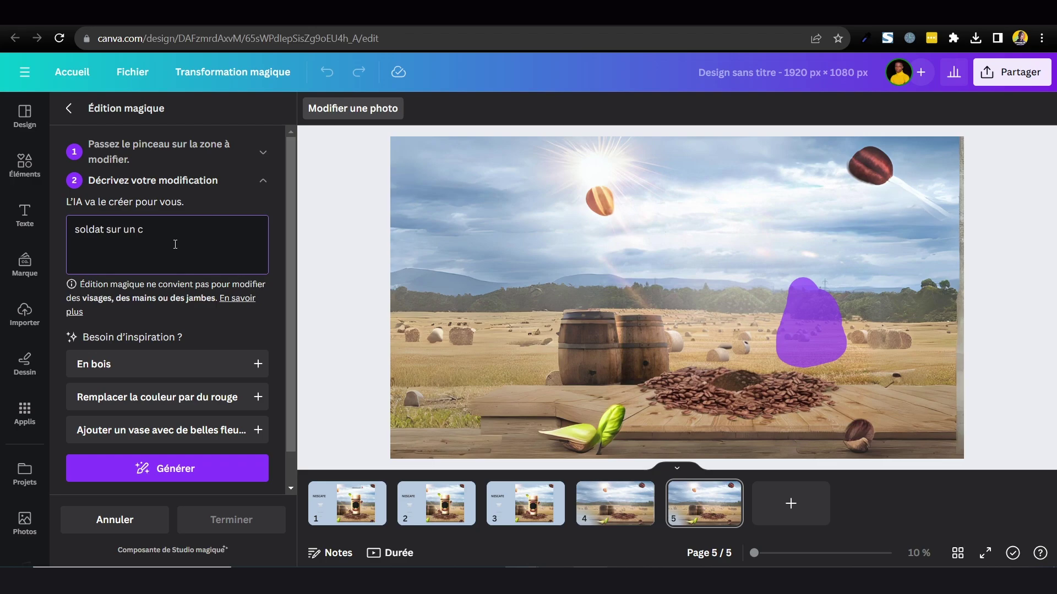
text(heval de guerre)
click(206, 483)
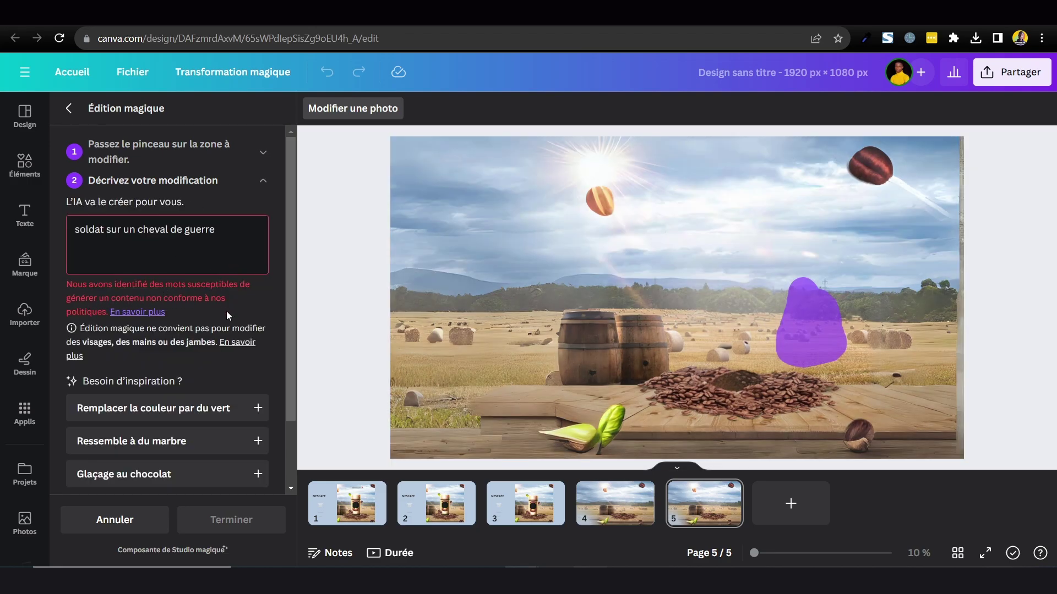
Shorten the edit description to "soldat sur un cheval" and generate the results
drag(171, 235, 222, 241)
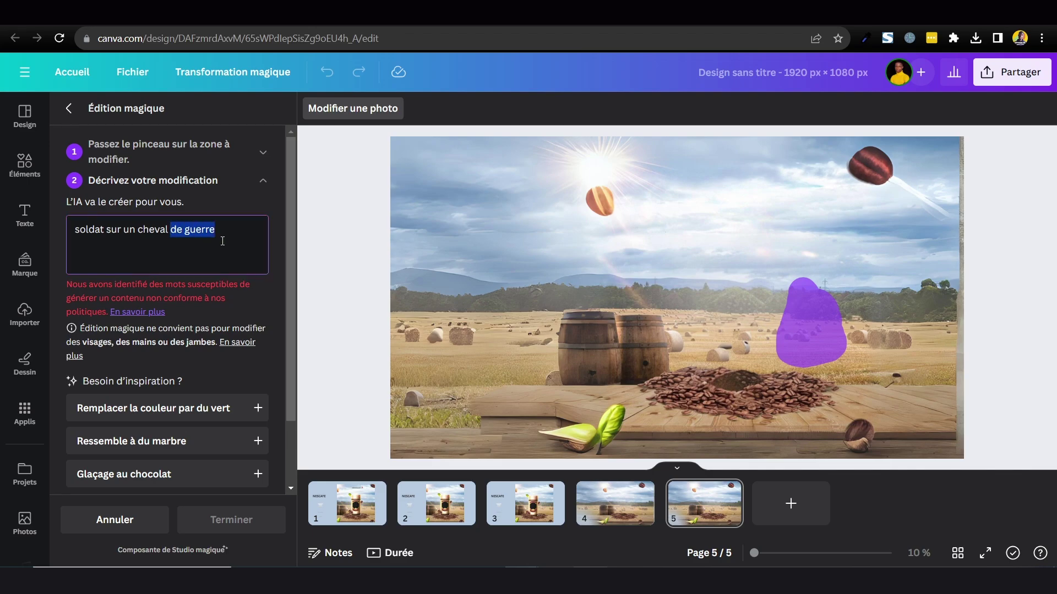
key(BackSpace)
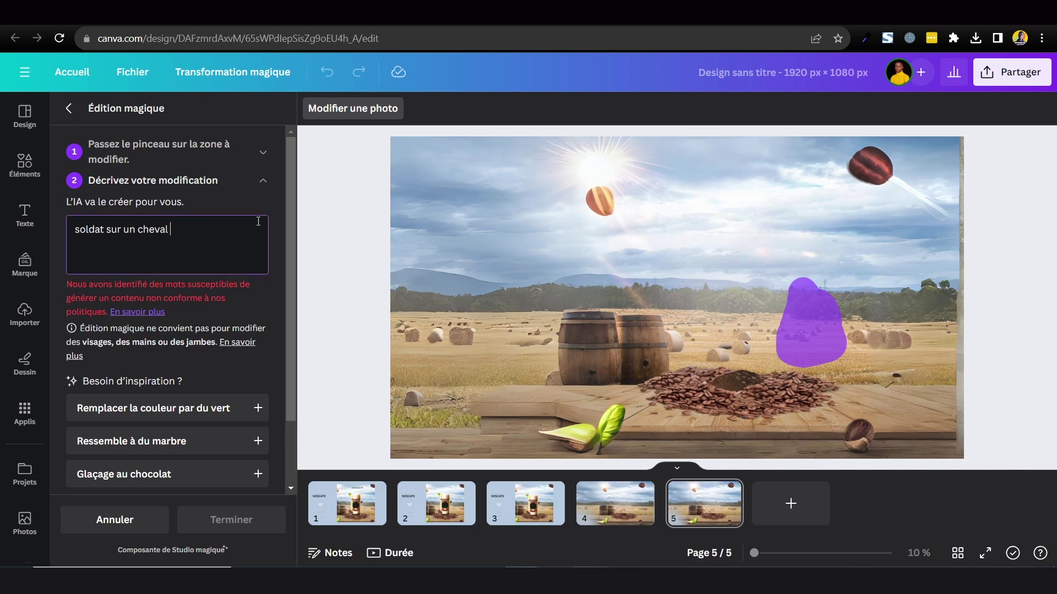
scroll(270, 353, down, 2)
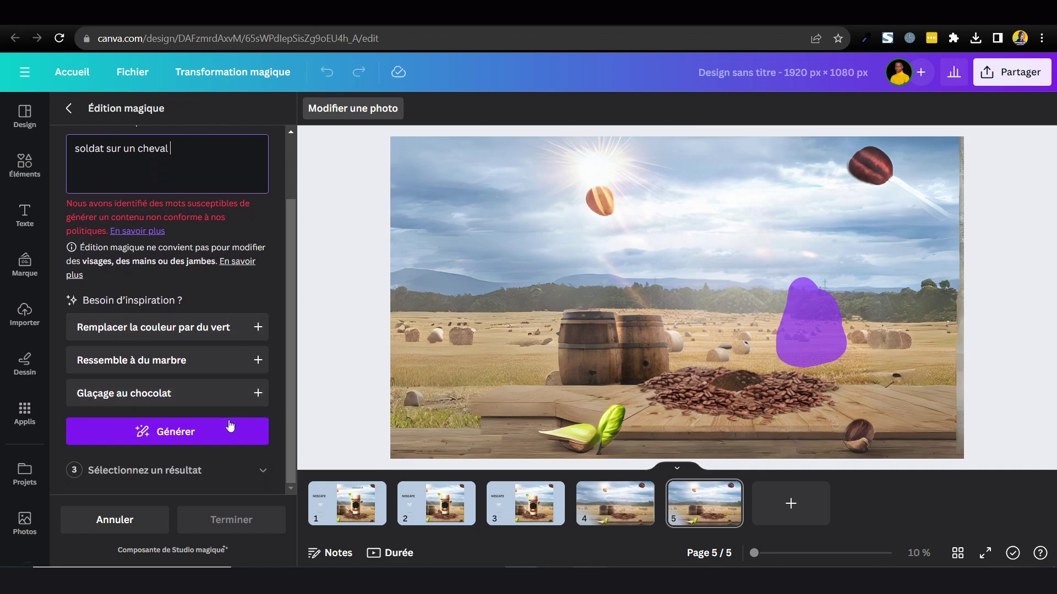
click(229, 433)
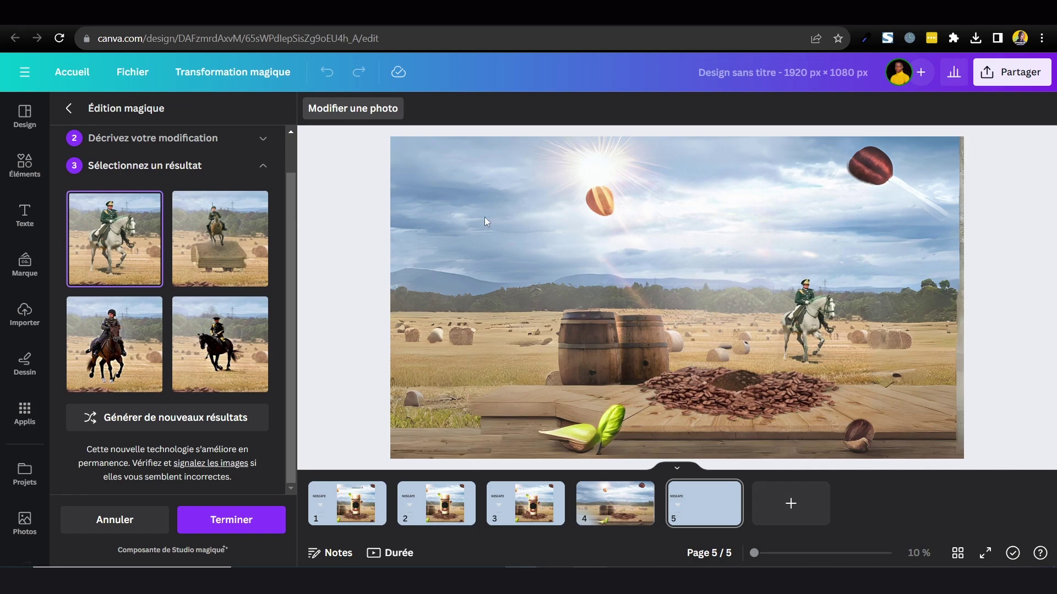
Compare the four generated riders and apply the soldier on the white horse to page 5's photo
click(219, 235)
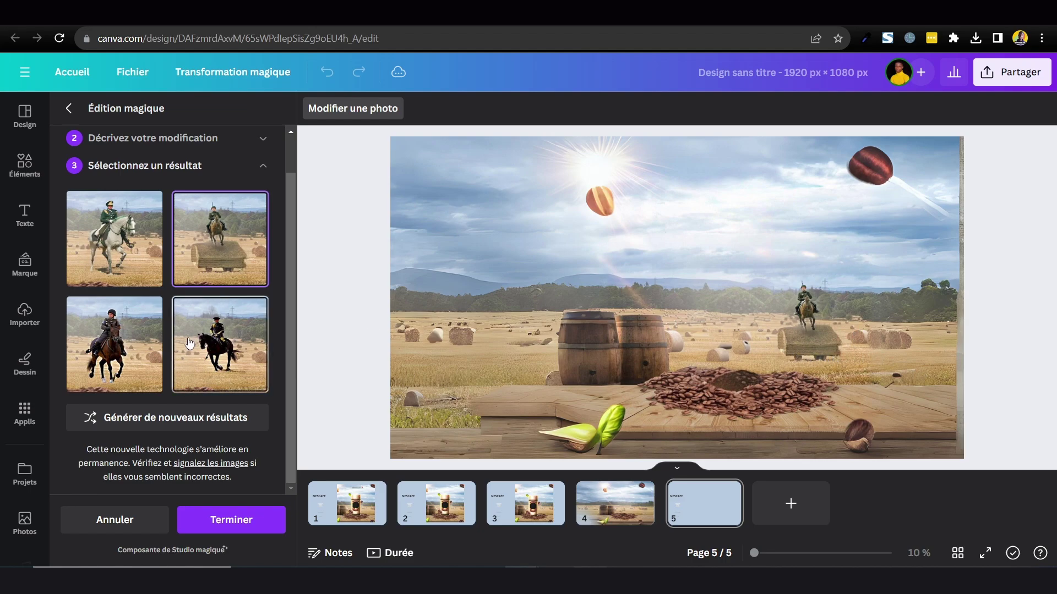
click(101, 354)
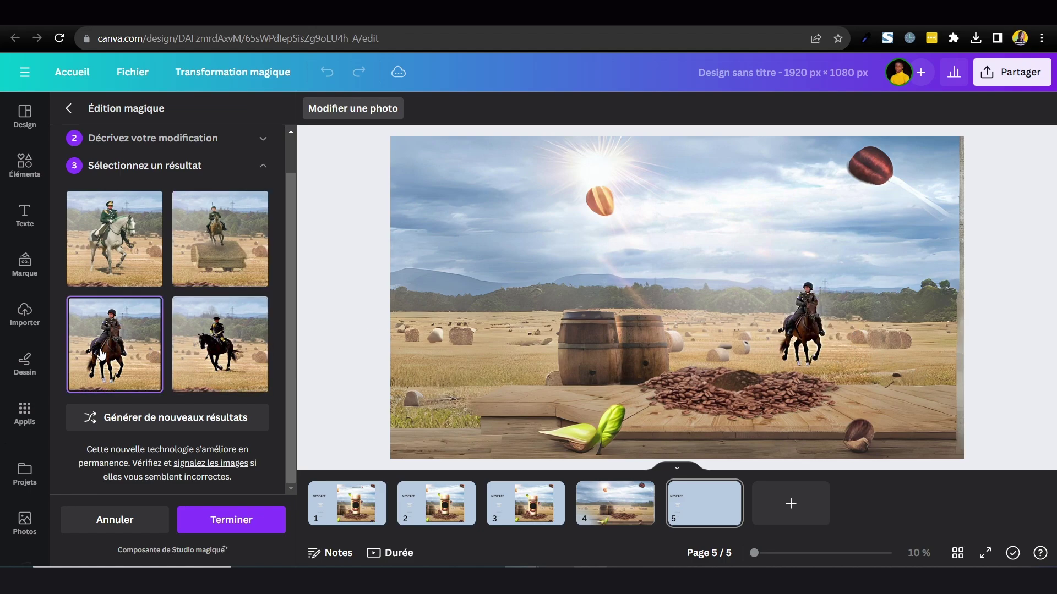
click(225, 354)
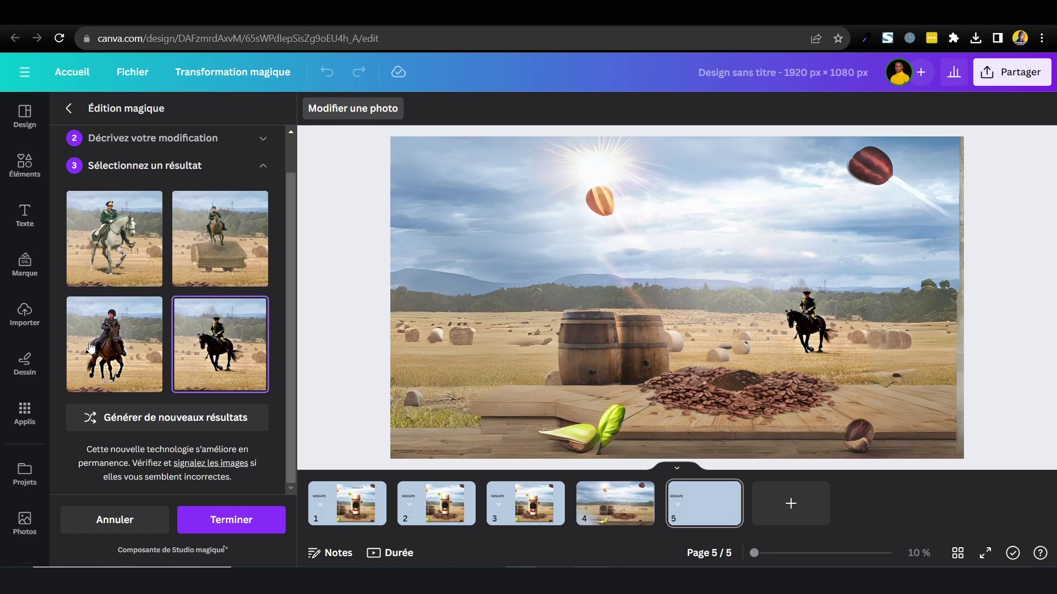
click(109, 260)
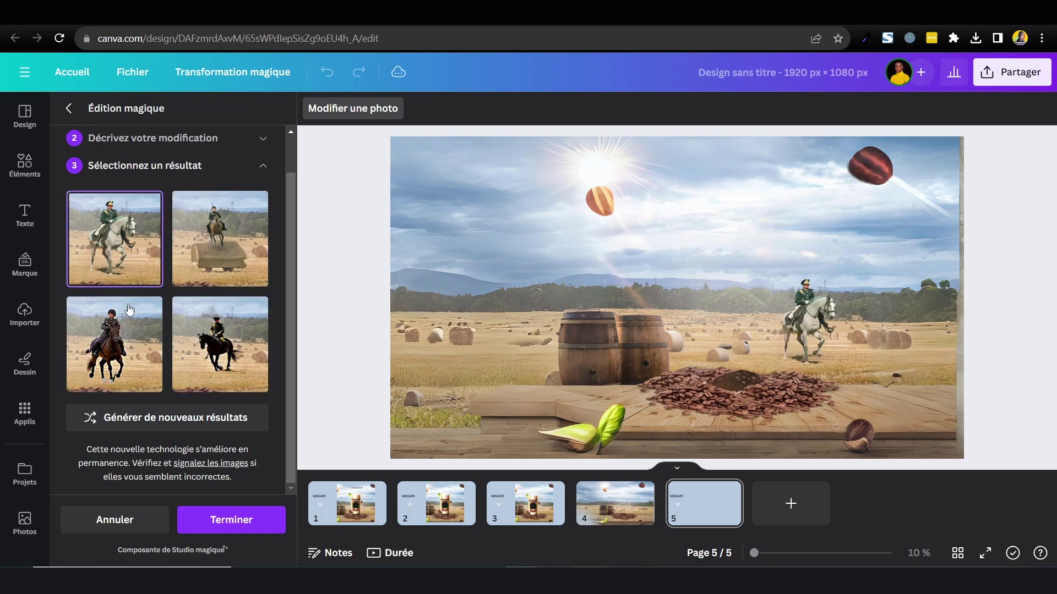
click(236, 521)
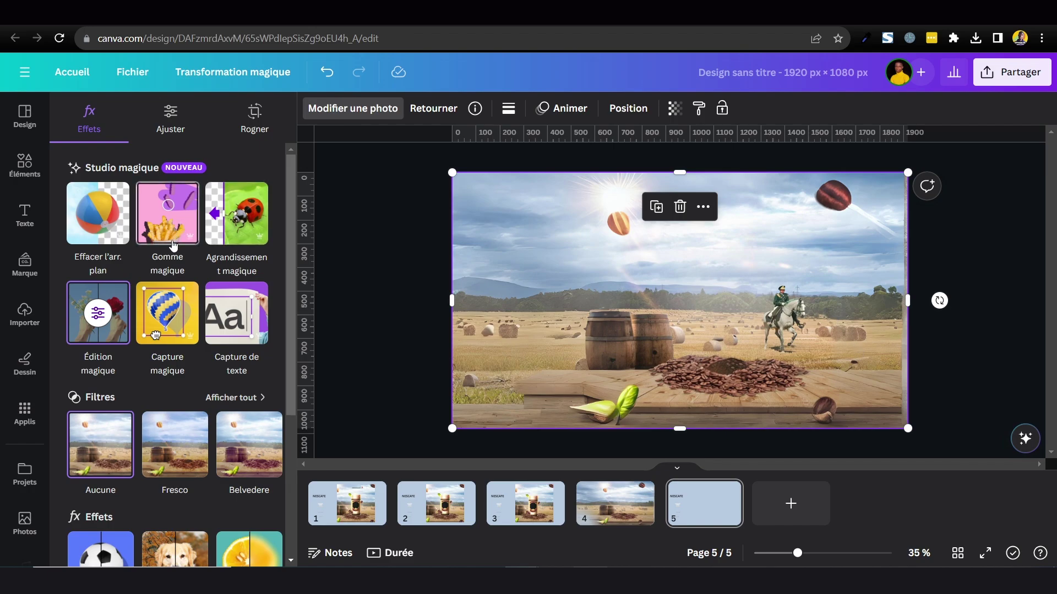
scroll(151, 270, down, 4)
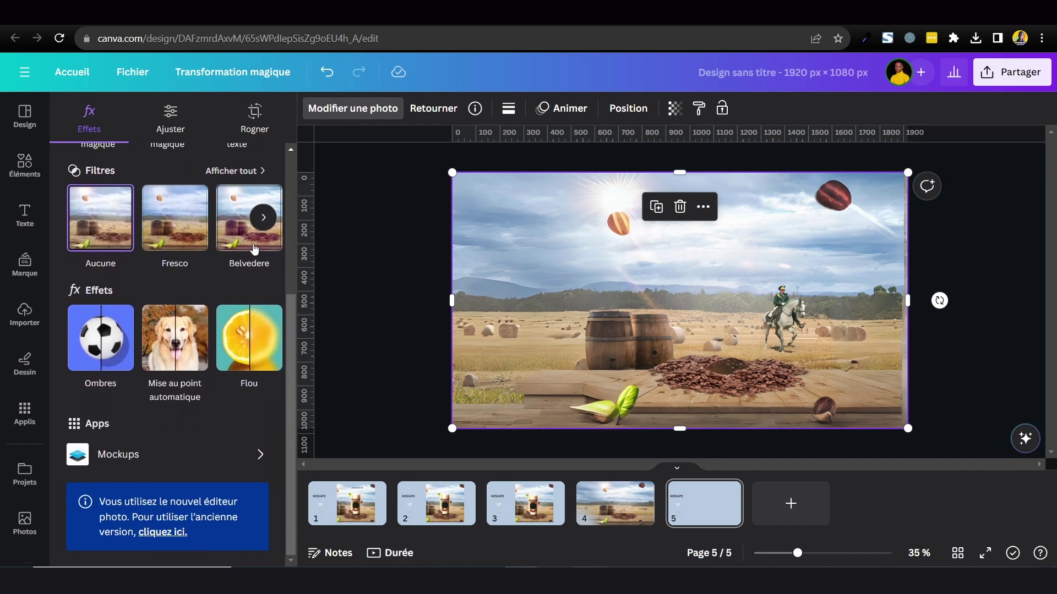
scroll(214, 274, up, 4)
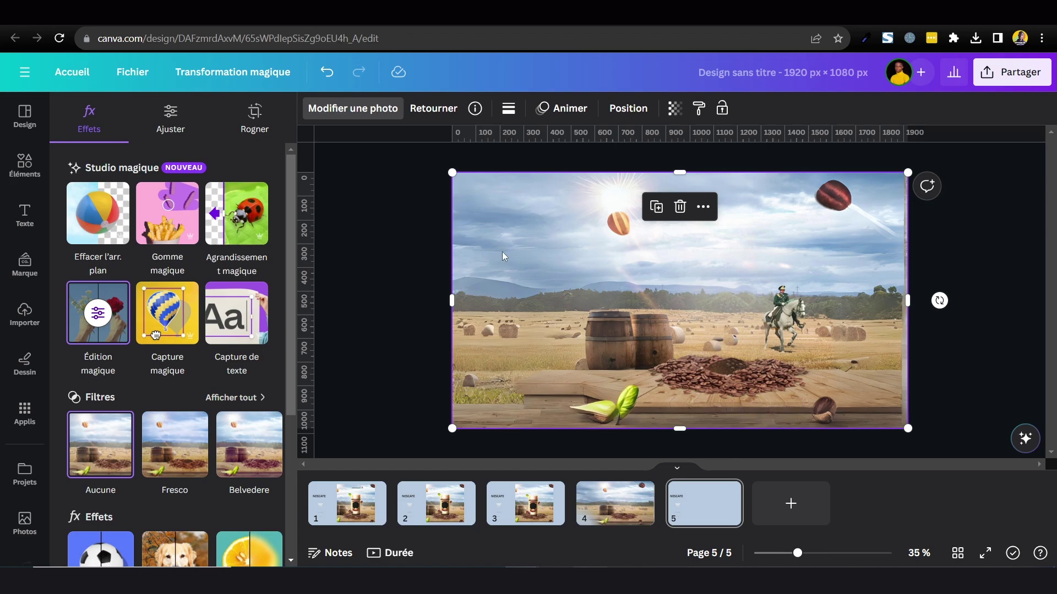
On page 1, move the original Nescafé photo to the left of the edited jar and scale it down
click(347, 504)
click(708, 322)
drag(677, 305, 612, 305)
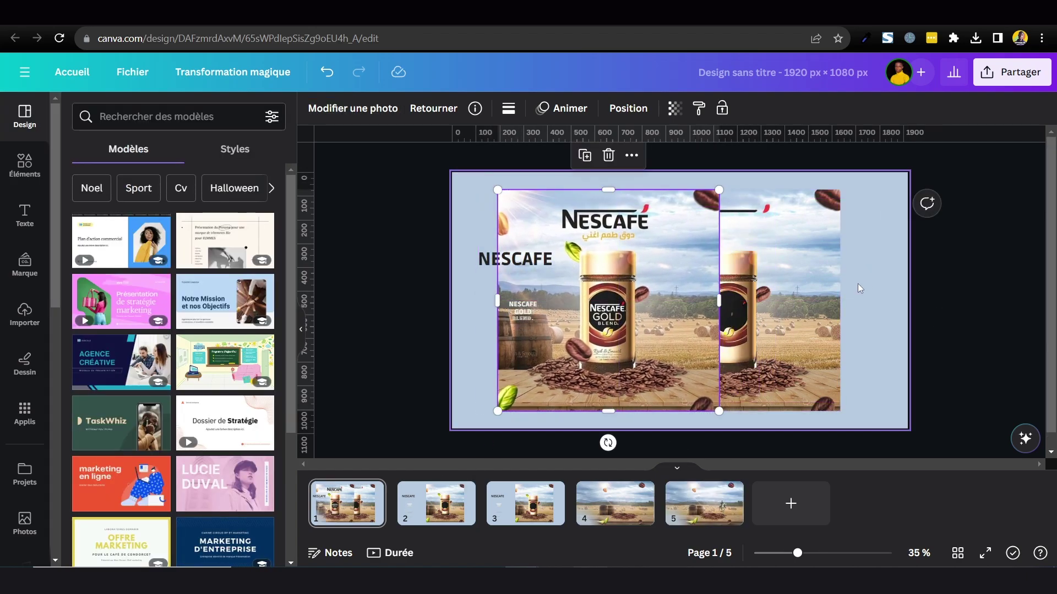
drag(723, 189, 686, 227)
drag(606, 319, 616, 311)
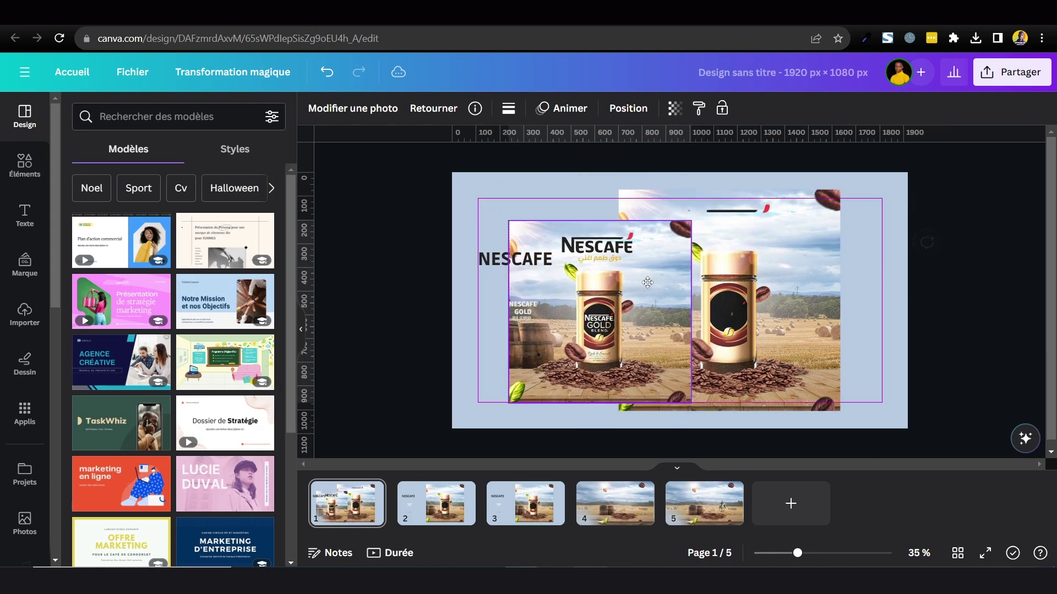
click(754, 274)
Review pages 2 to 5 in turn to compare the results of the Magic Studio tools
click(454, 514)
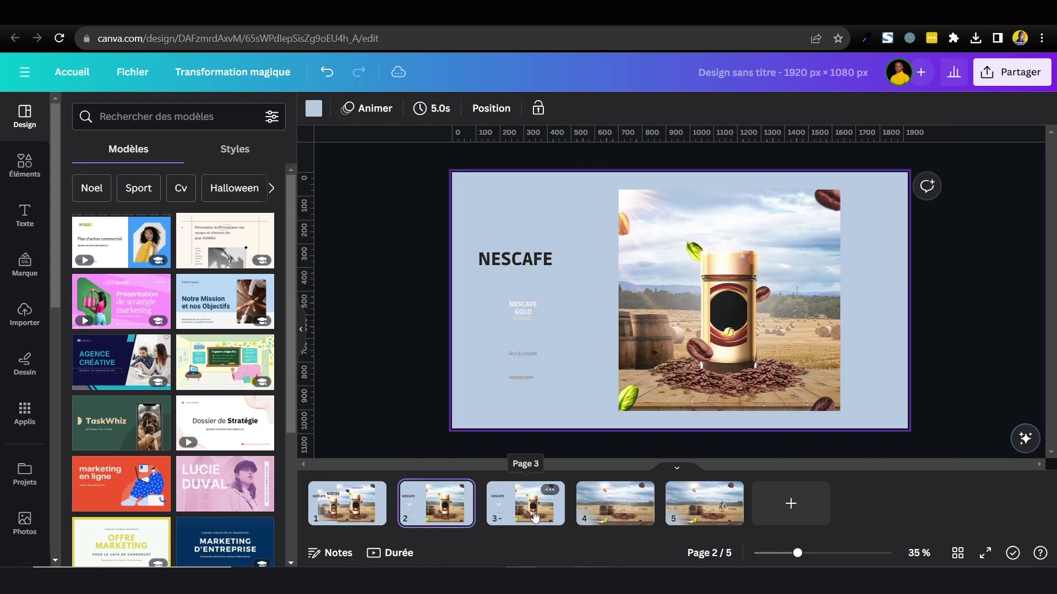
click(531, 517)
click(617, 516)
click(699, 512)
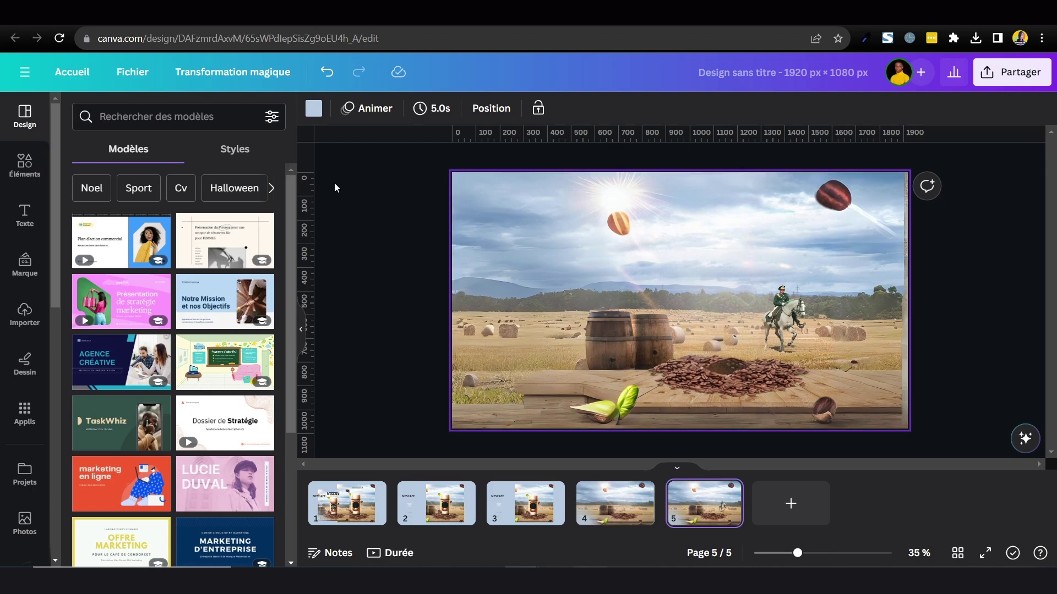